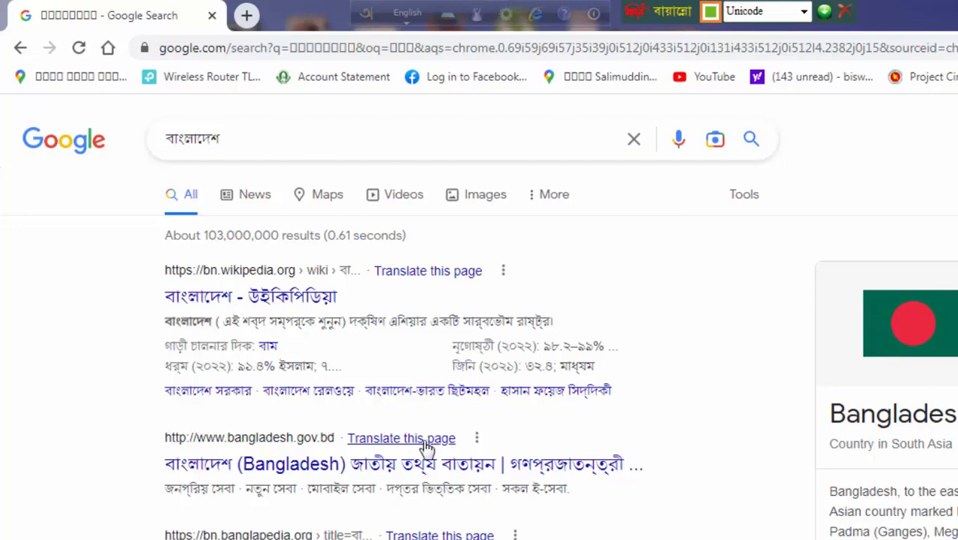
# - Look through the search results for বাংলাদেশ to examine how the Bangla text is rendered
pyautogui.scroll(-1, 427, 449)
pyautogui.scroll(-1, 434, 434)
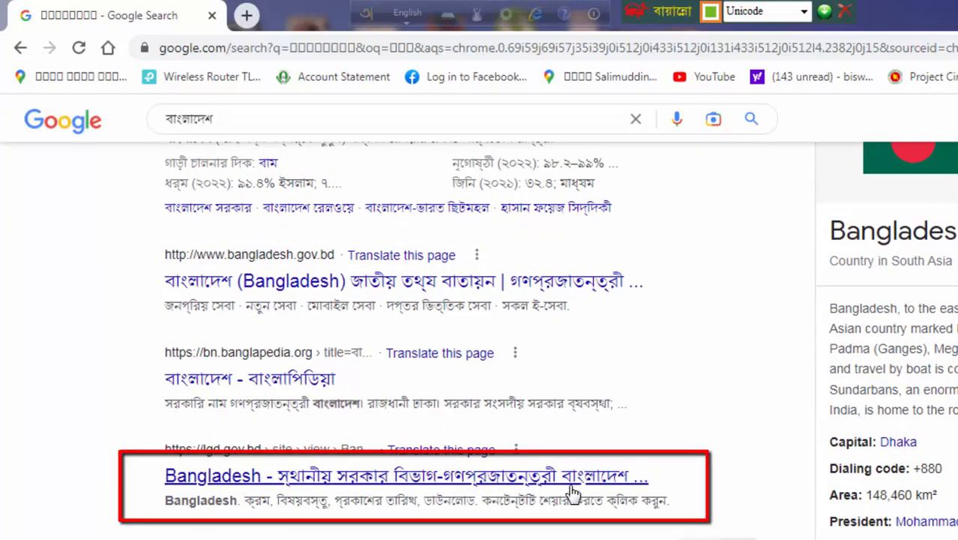
pyautogui.scroll(-2, 573, 488)
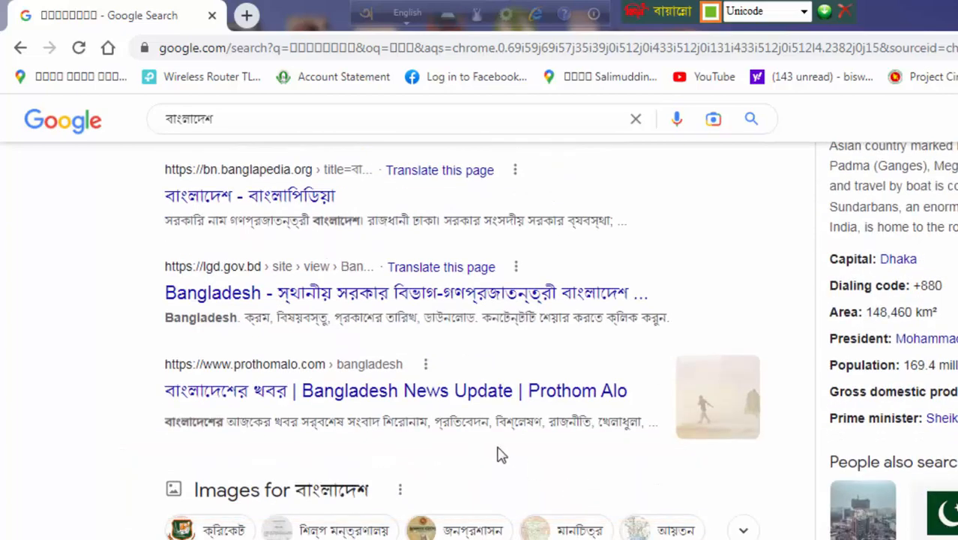
pyautogui.scroll(-4, 501, 454)
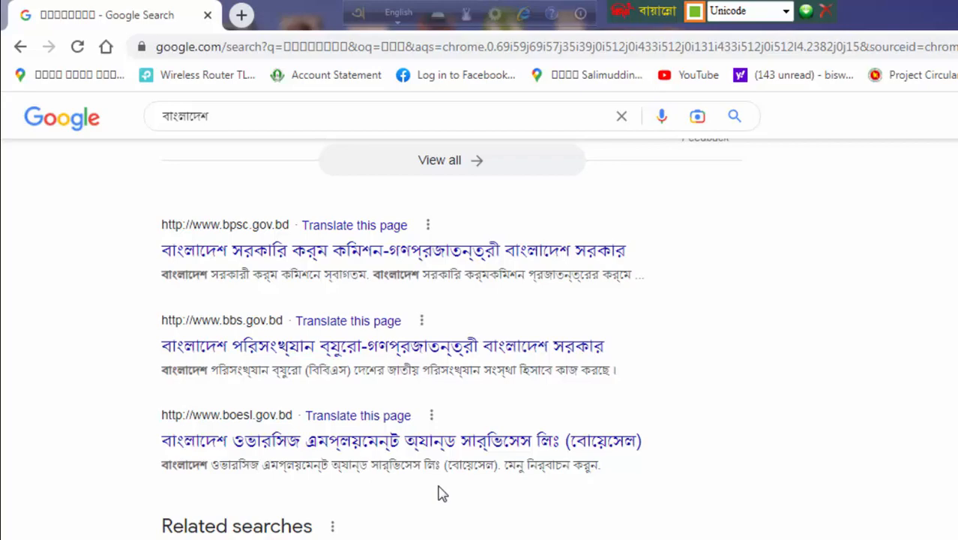
pyautogui.scroll(4, 440, 492)
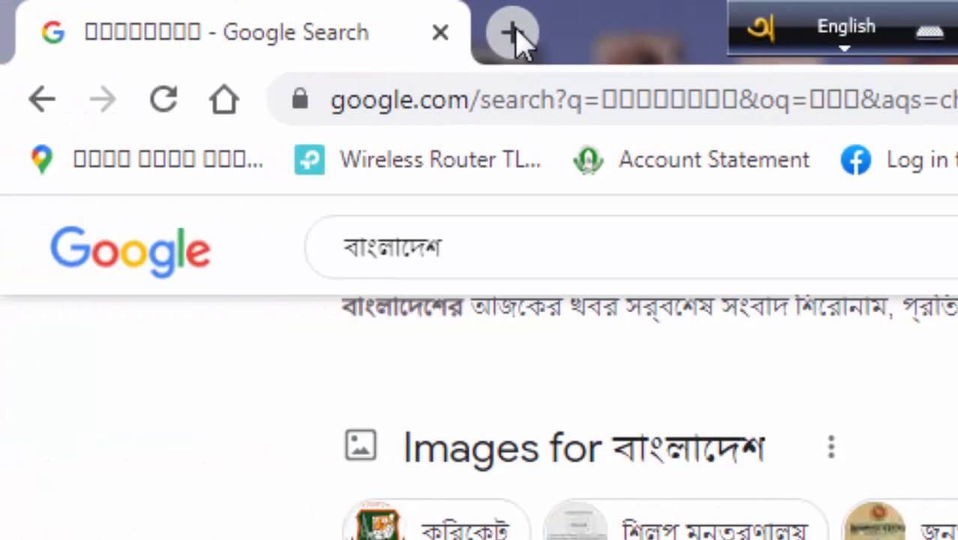
# - Search Google for avro keyboard in a new tab and open the OmicronLab Avro Keyboard result
pyautogui.click(514, 34)
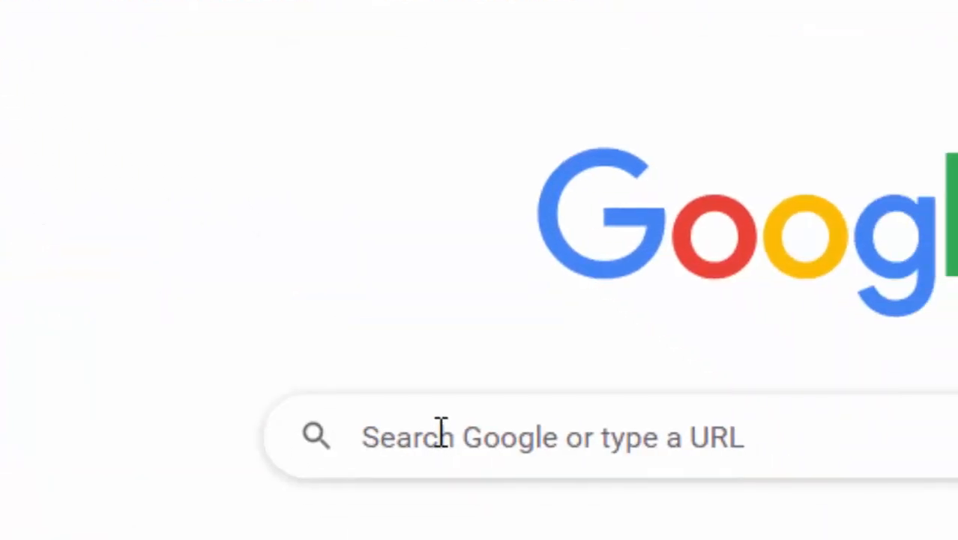
pyautogui.click(441, 433)
pyautogui.press('Escape')
pyautogui.click(724, 416)
pyautogui.write('av')
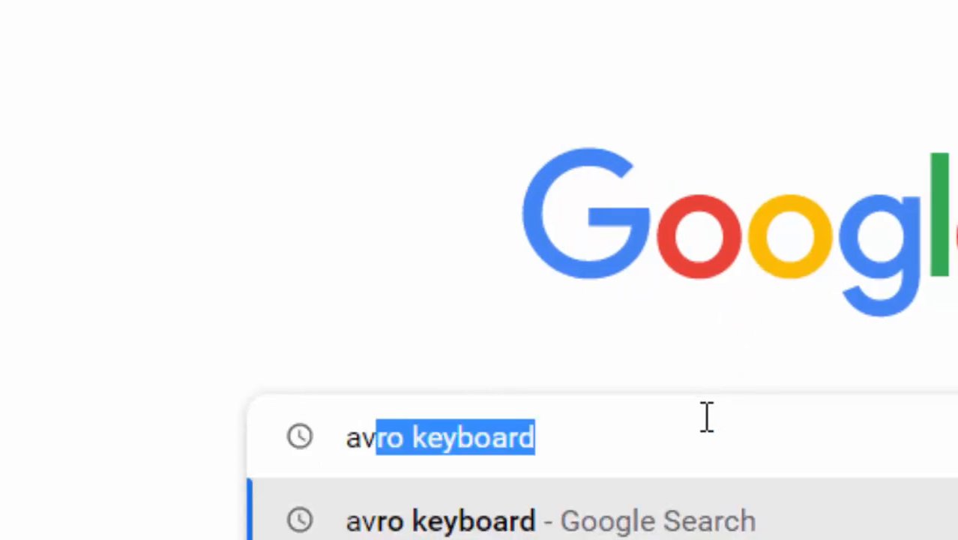
pyautogui.press('Return')
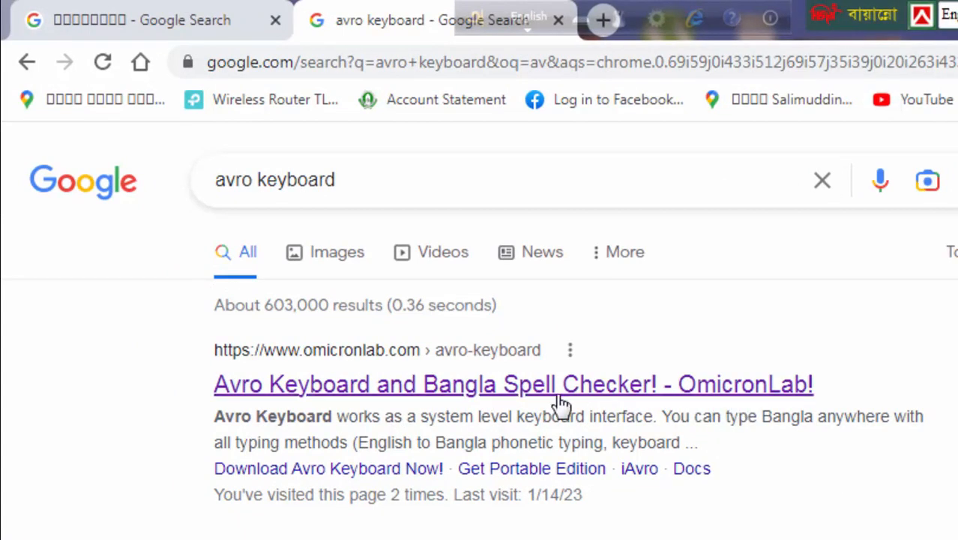
pyautogui.click(506, 392)
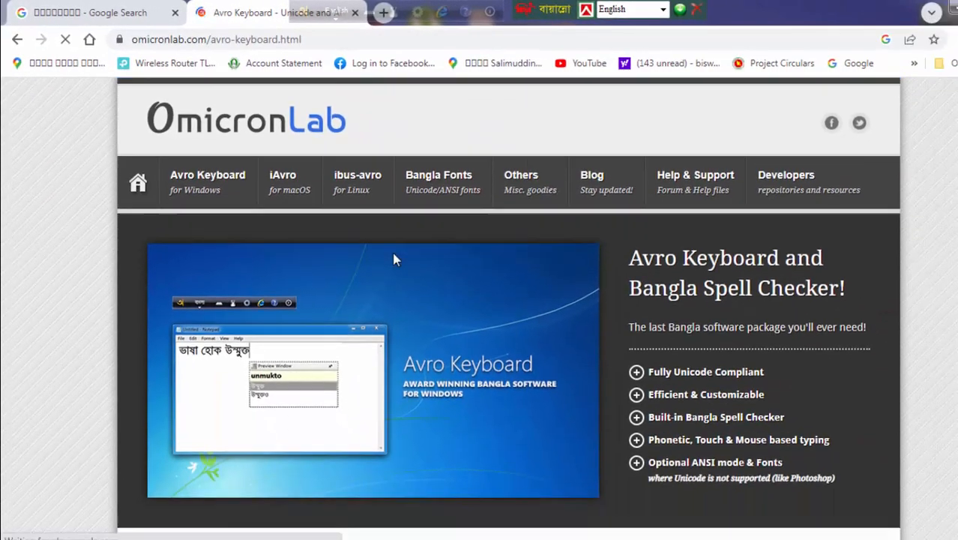
# - Find the Avro Keyboard download option on the OmicronLab page
pyautogui.scroll(-7, 395, 255)
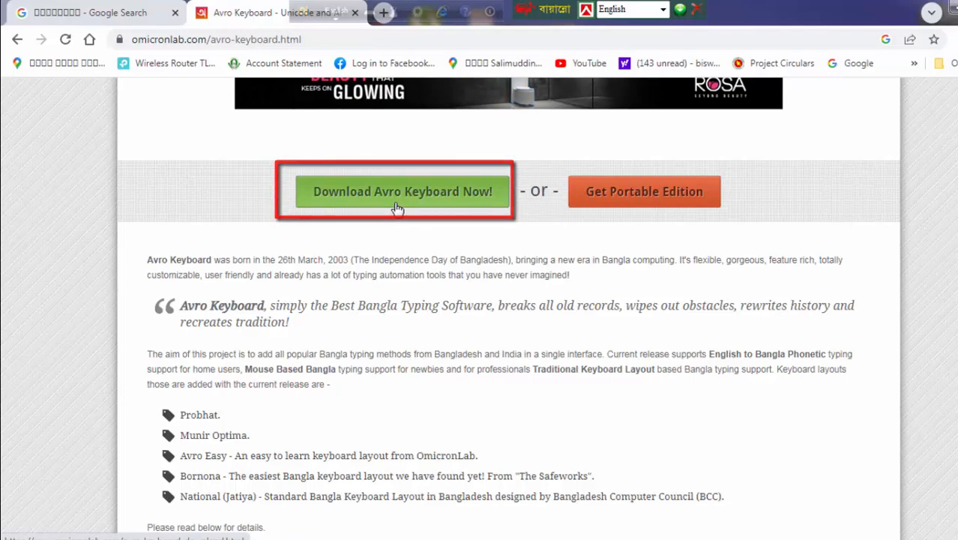
pyautogui.scroll(2, 397, 298)
pyautogui.scroll(1, 397, 298)
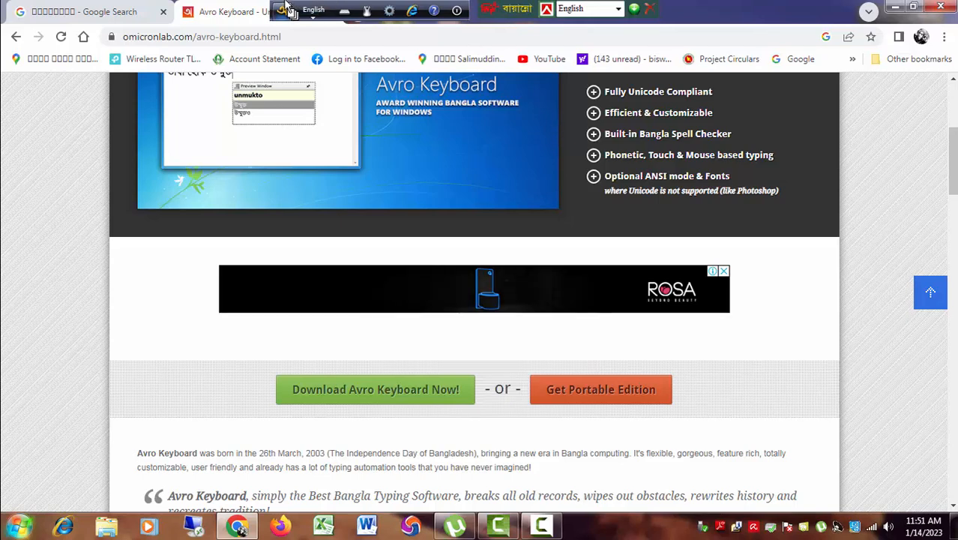
# - Move the Avro toolbar clear of the browser tabs, search for siyam rupali in a new tab, and open the bengalifonts.net font page
pyautogui.moveTo(292, 6); pyautogui.dragTo(628, 24)
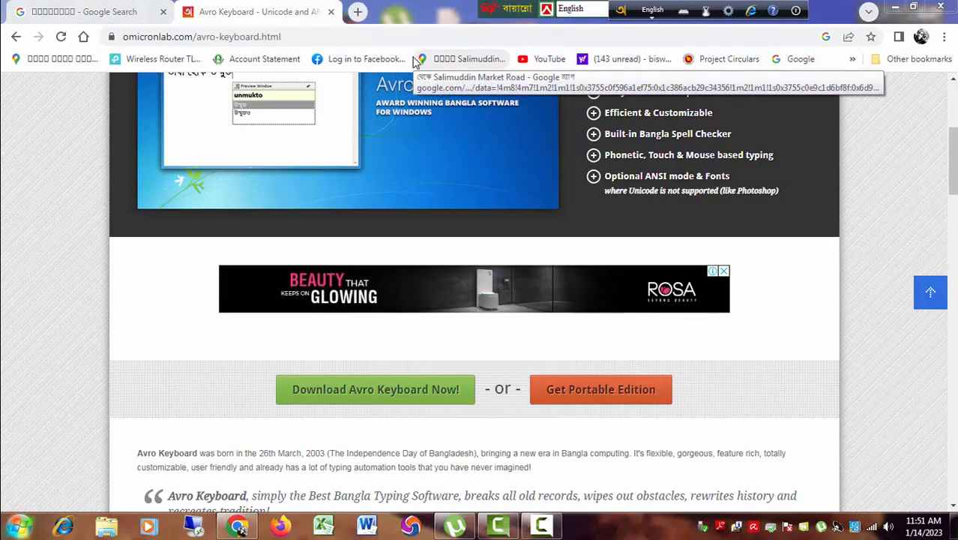
pyautogui.click(358, 13)
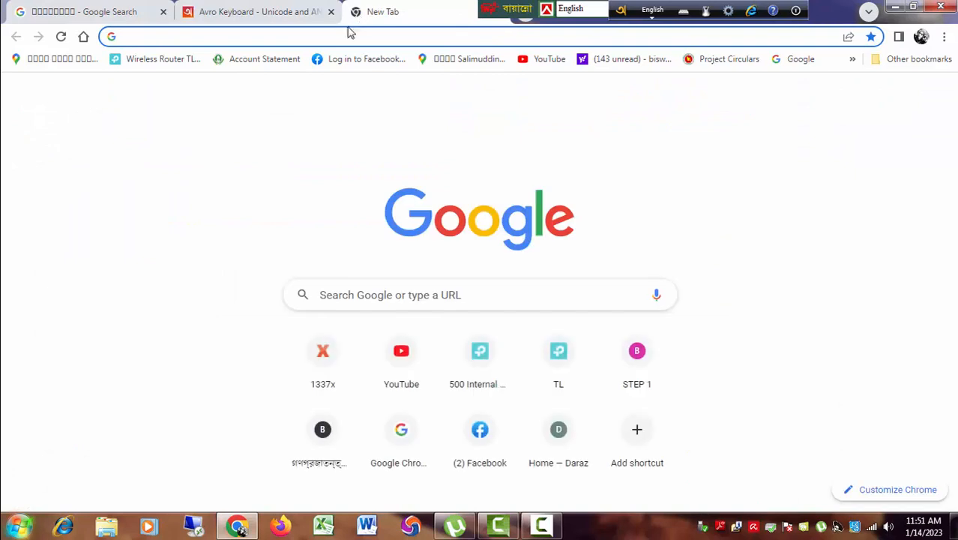
pyautogui.click(352, 293)
pyautogui.write('s')
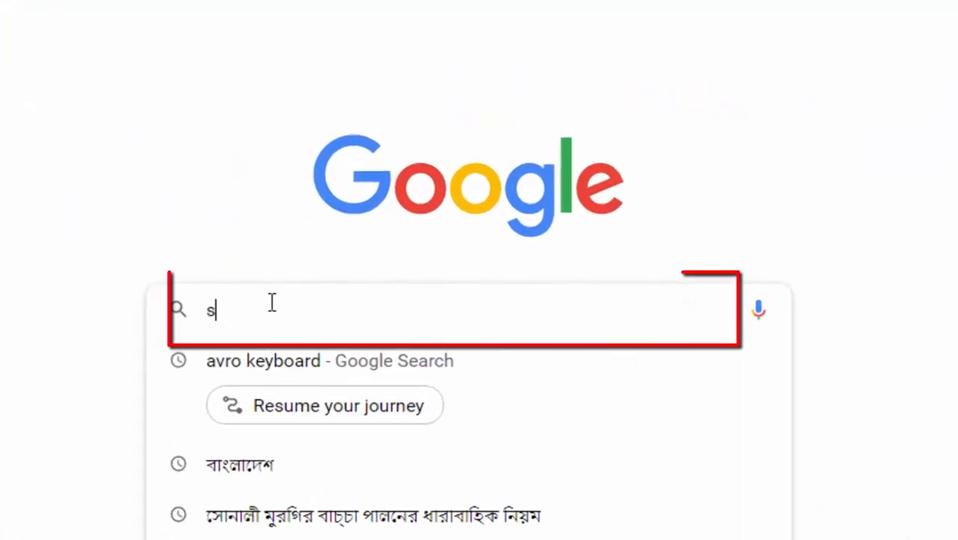
pyautogui.write('iy')
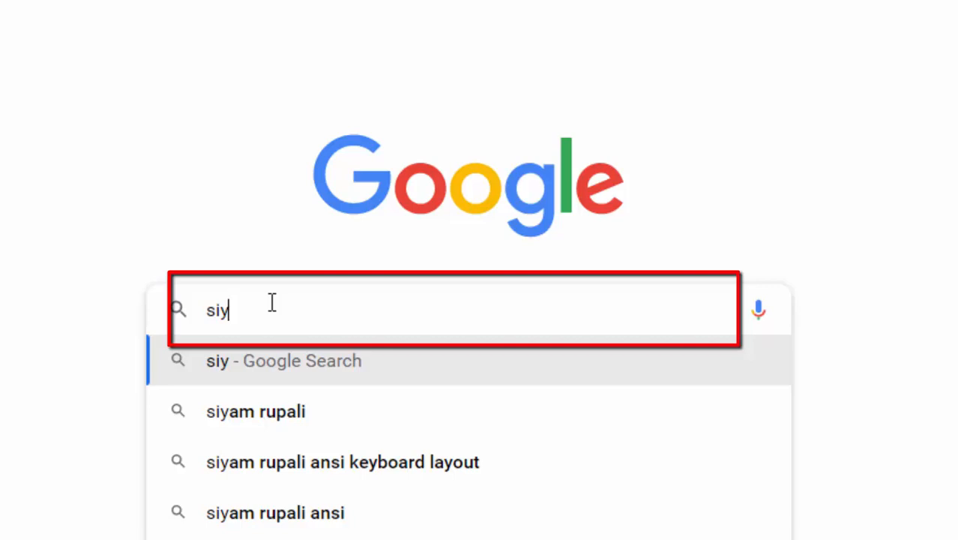
pyautogui.press('Down')
pyautogui.press('Return')
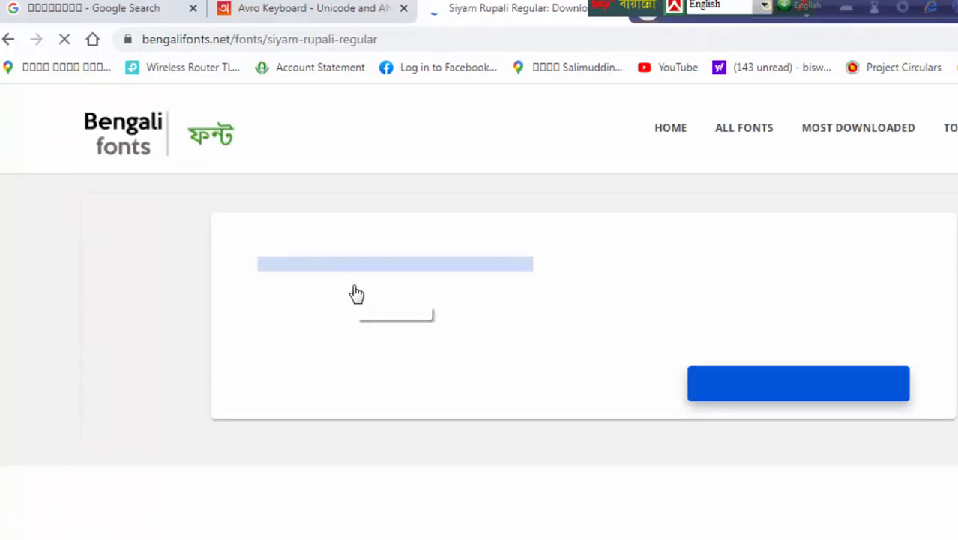
# - Download the Siyam Rupali Regular font and save siyam-rupali-regular as a ZIP archive on the Desktop
pyautogui.scroll(-5, 449, 345)
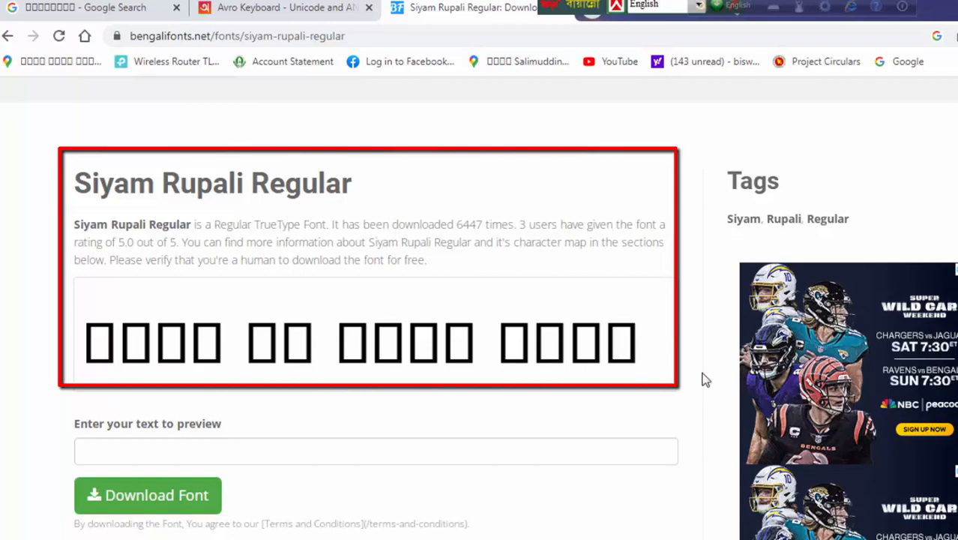
pyautogui.scroll(-3, 455, 349)
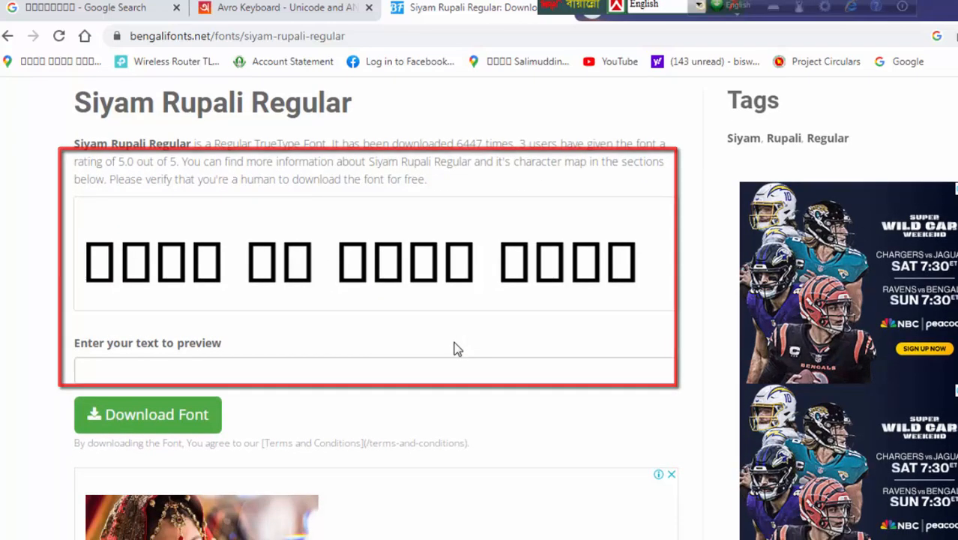
pyautogui.scroll(1, 454, 341)
pyautogui.scroll(1, 451, 339)
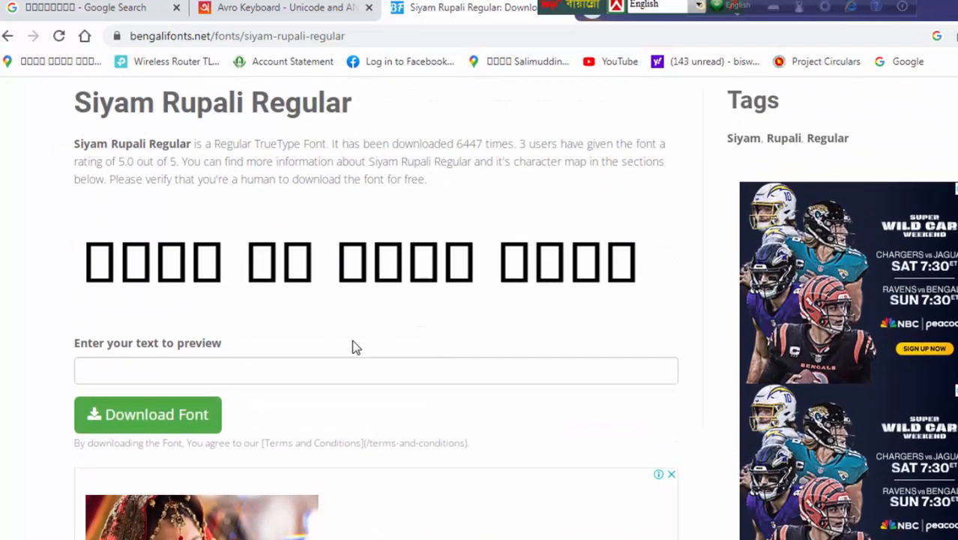
pyautogui.click(158, 415)
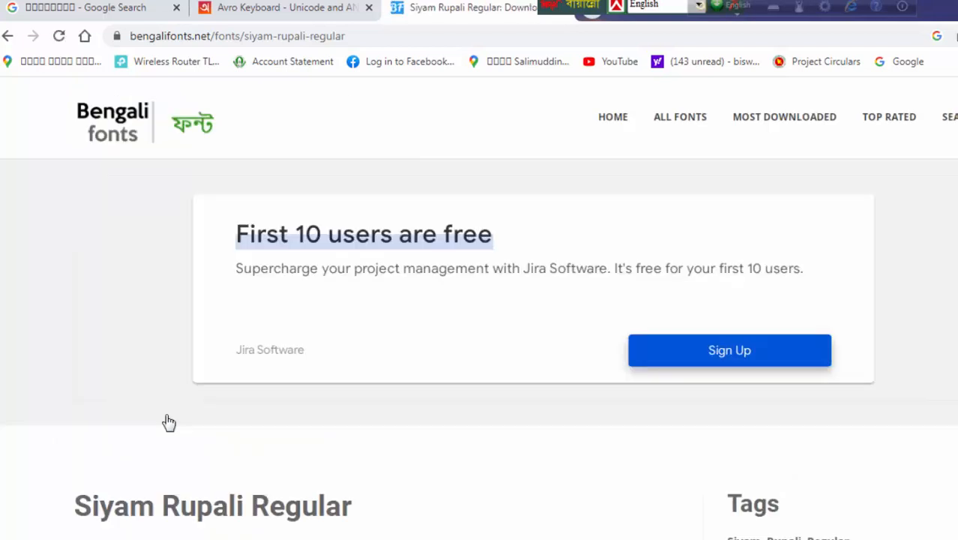
pyautogui.scroll(-2, 424, 411)
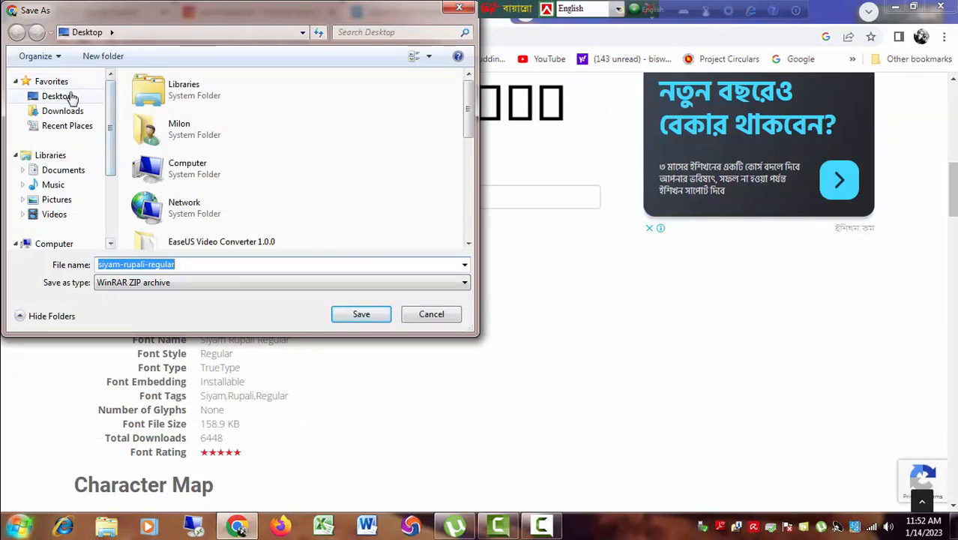
pyautogui.click(66, 98)
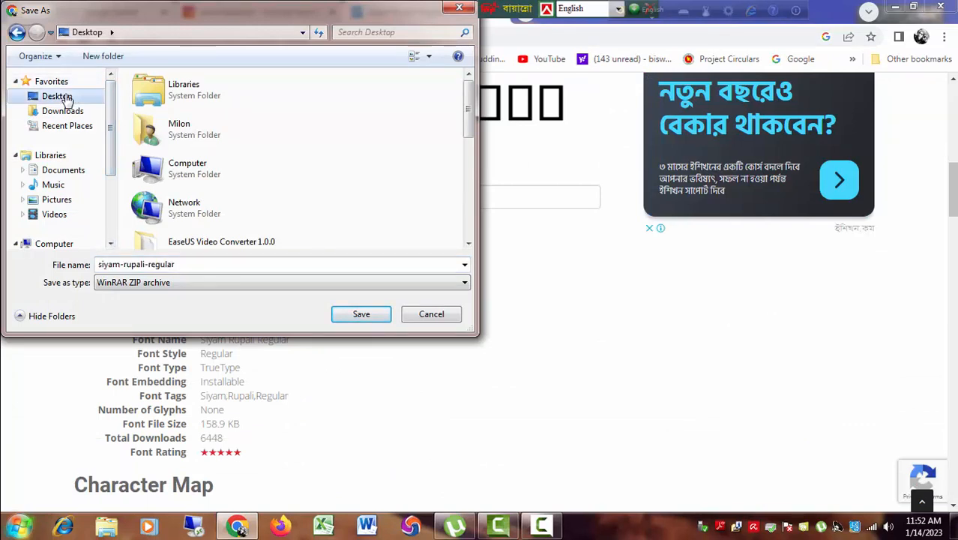
pyautogui.click(362, 314)
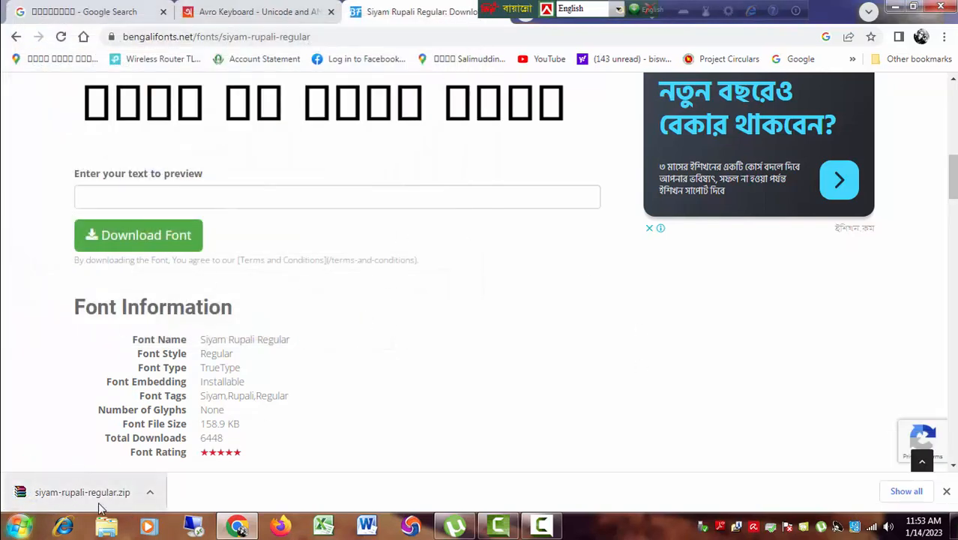
# - Open the downloaded siyam-rupali-regular.zip and open Siyam Rupali Regular.ttf from its Siyam Rupali Regular folder
pyautogui.click(150, 495)
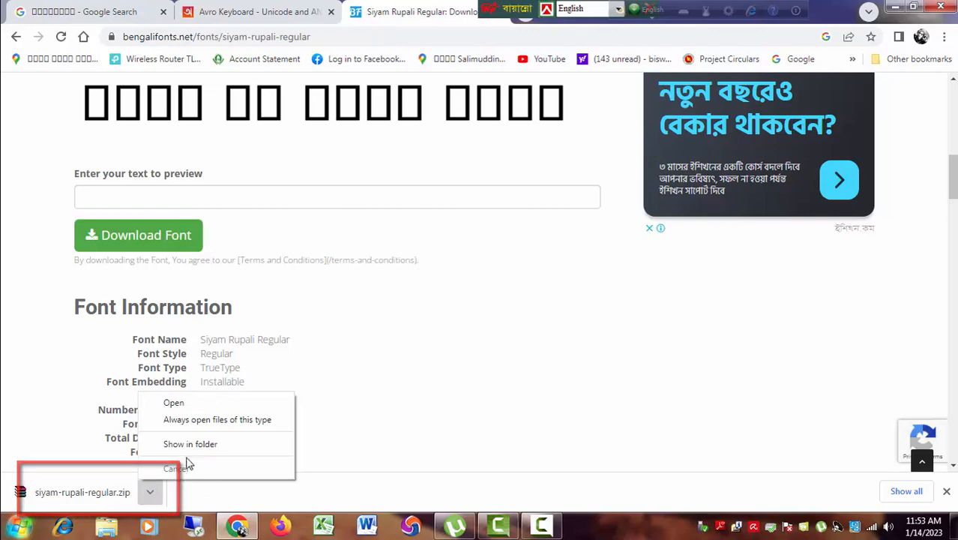
pyautogui.click(176, 404)
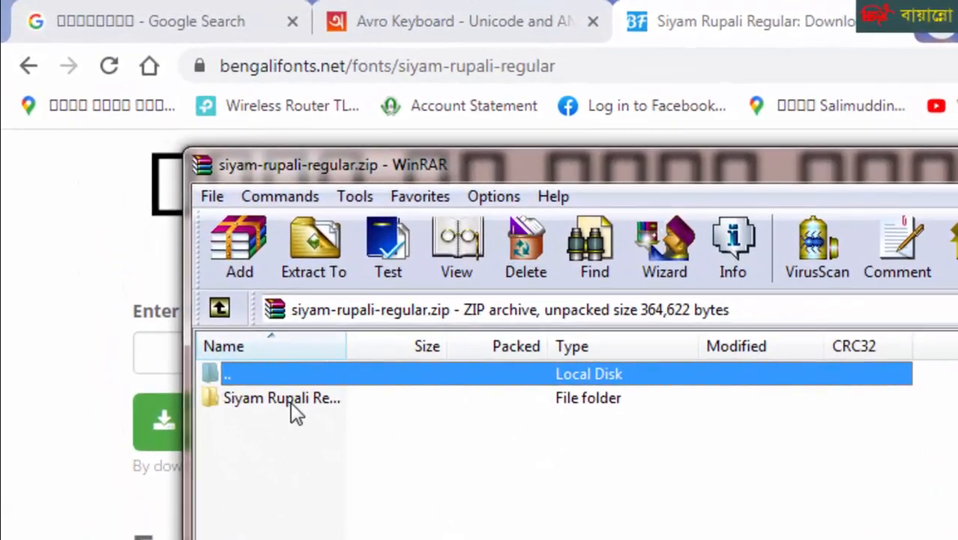
pyautogui.doubleClick(163, 229)
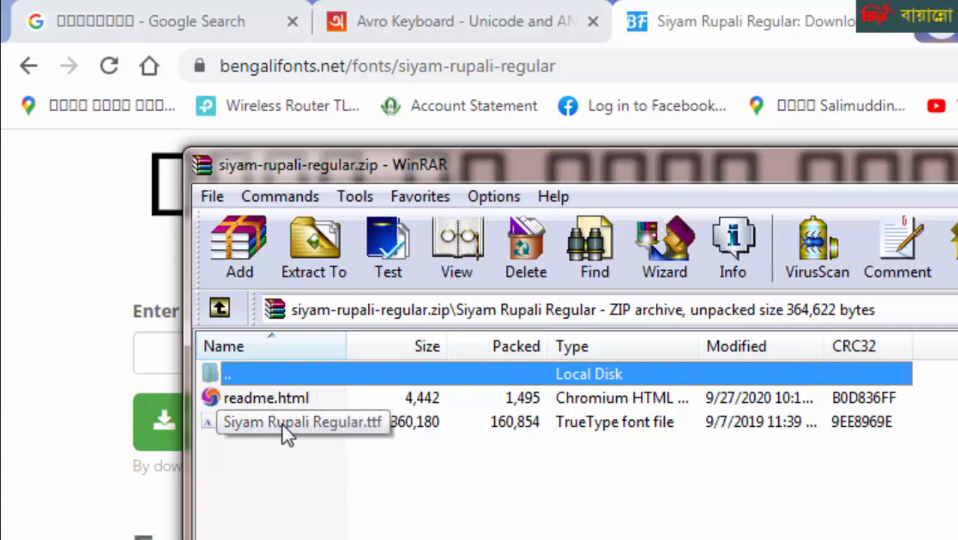
pyautogui.rightClick(281, 423)
pyautogui.click(251, 423)
pyautogui.doubleClick(250, 423)
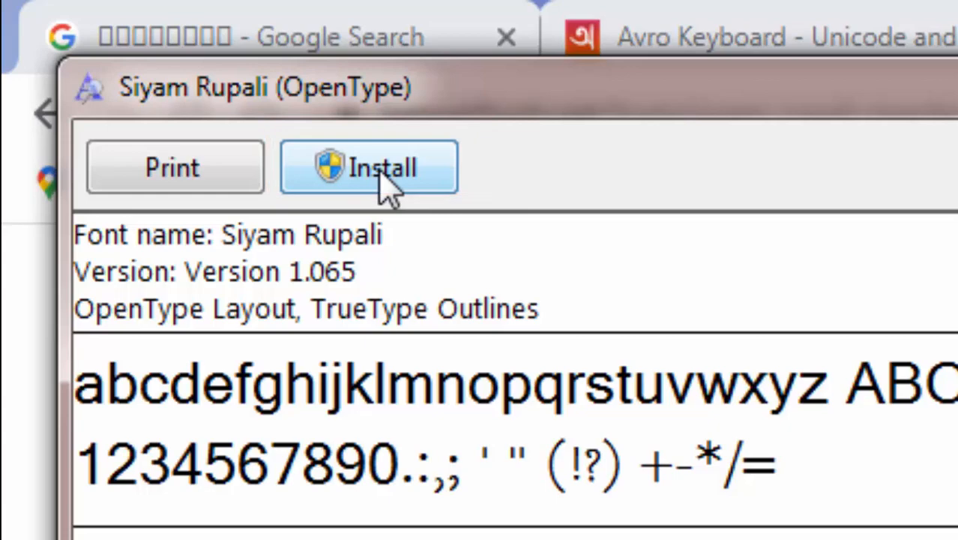
# - Start installing the Siyam Rupali font, decline replacing the existing copy, and close the font preview and the archive
pyautogui.click(384, 184)
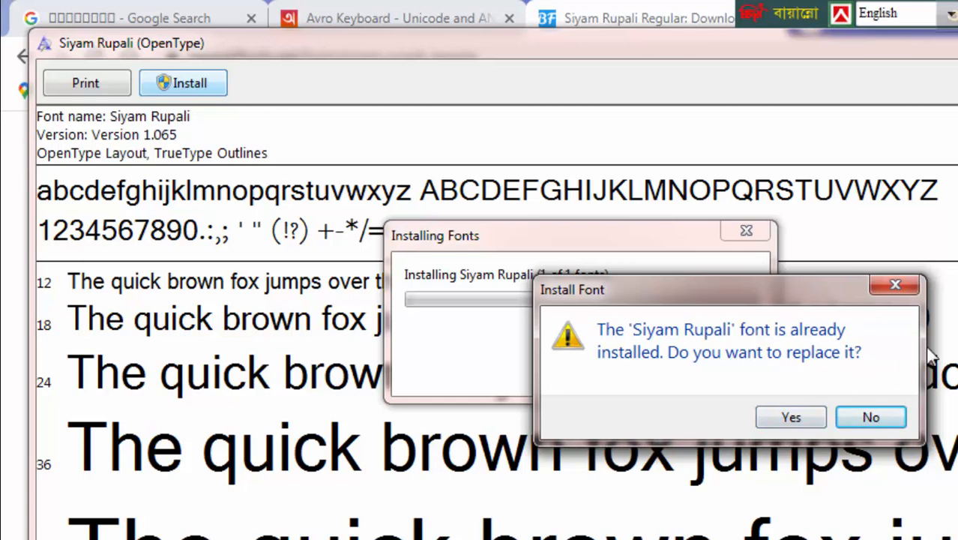
pyautogui.click(888, 422)
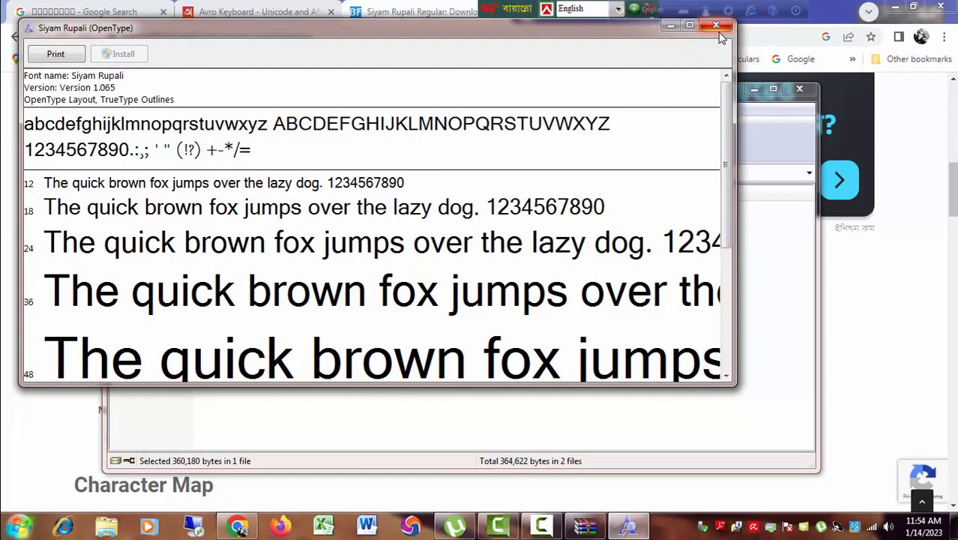
pyautogui.click(716, 26)
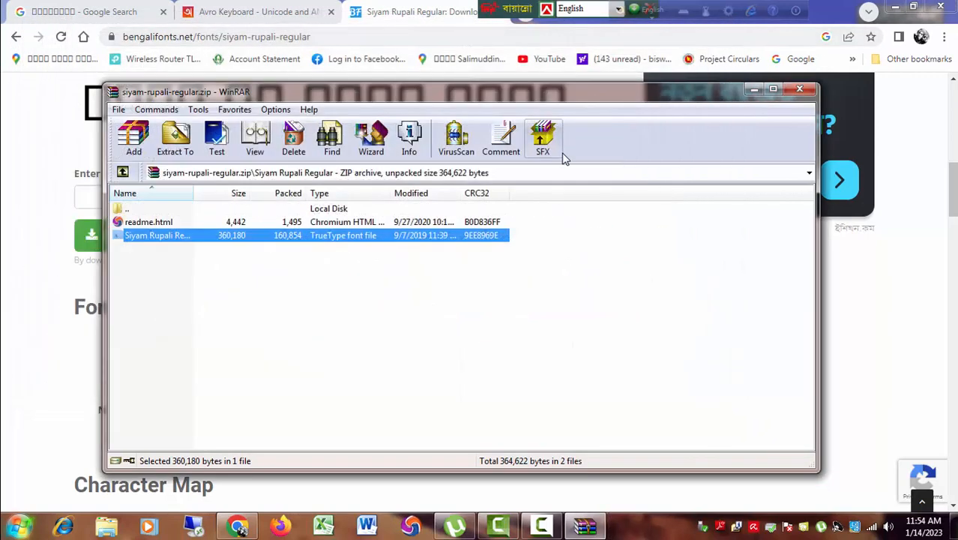
pyautogui.click(799, 89)
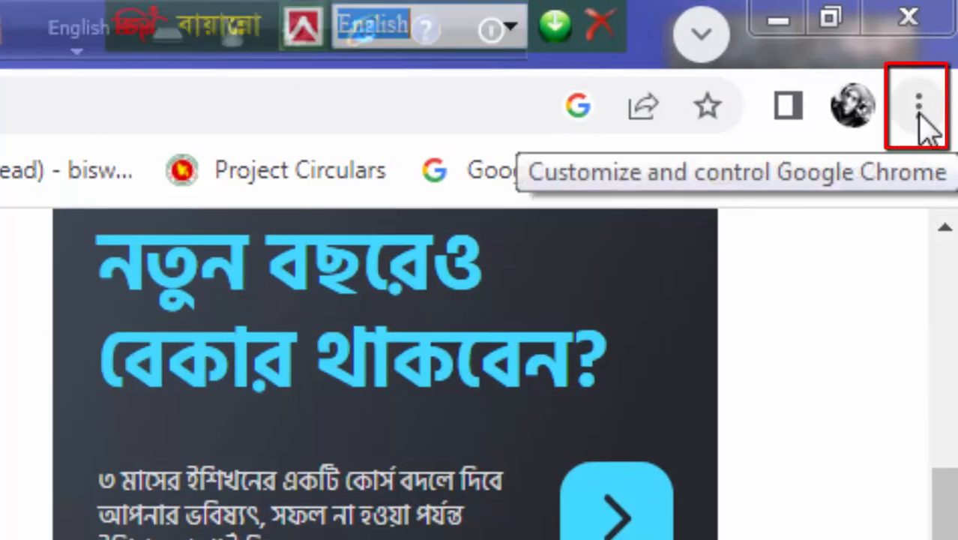
# - Open the Customize fonts page in Chrome's Appearance settings
pyautogui.click(919, 112)
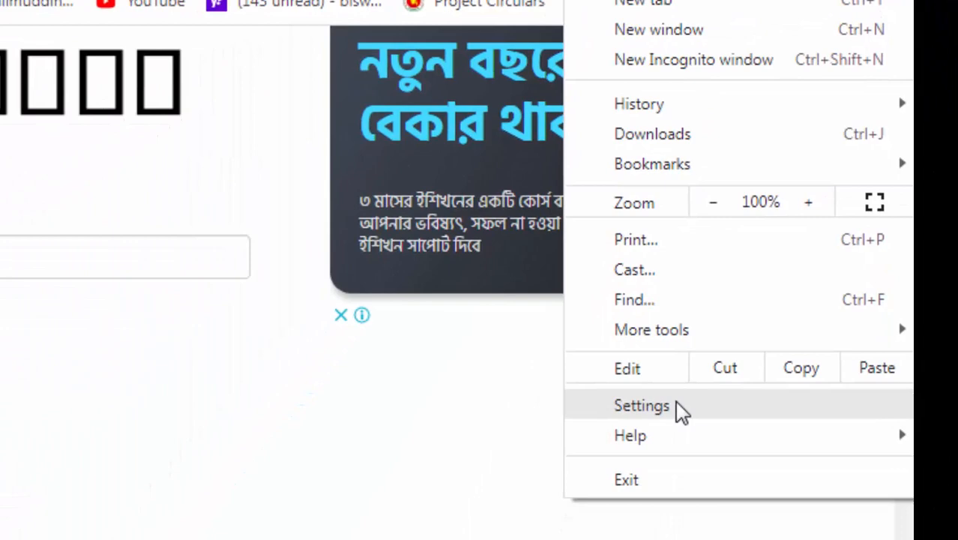
pyautogui.click(681, 410)
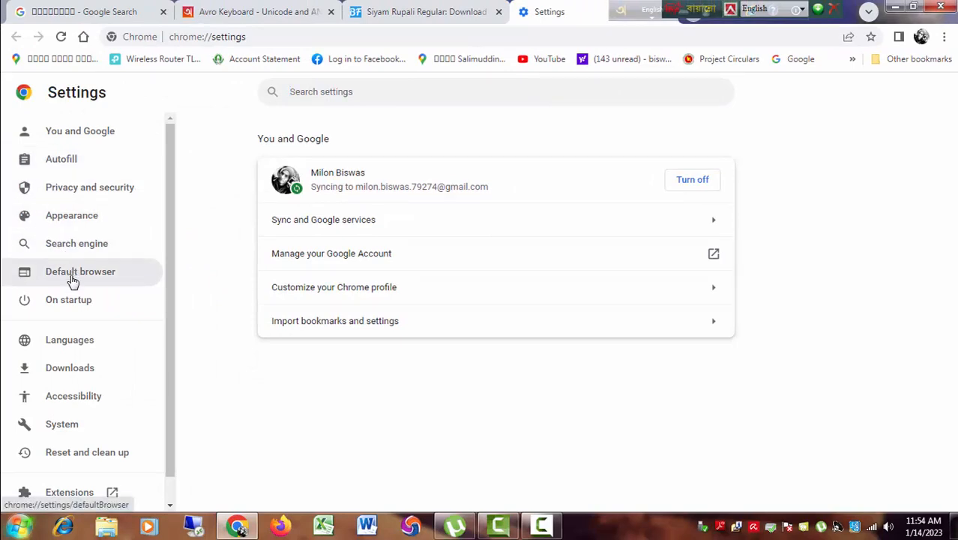
pyautogui.click(81, 218)
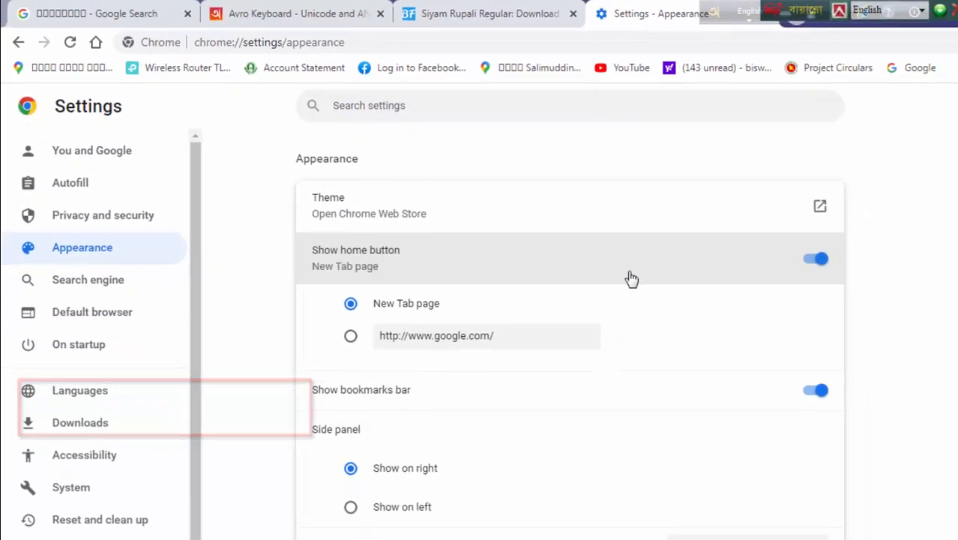
pyautogui.scroll(-2, 554, 242)
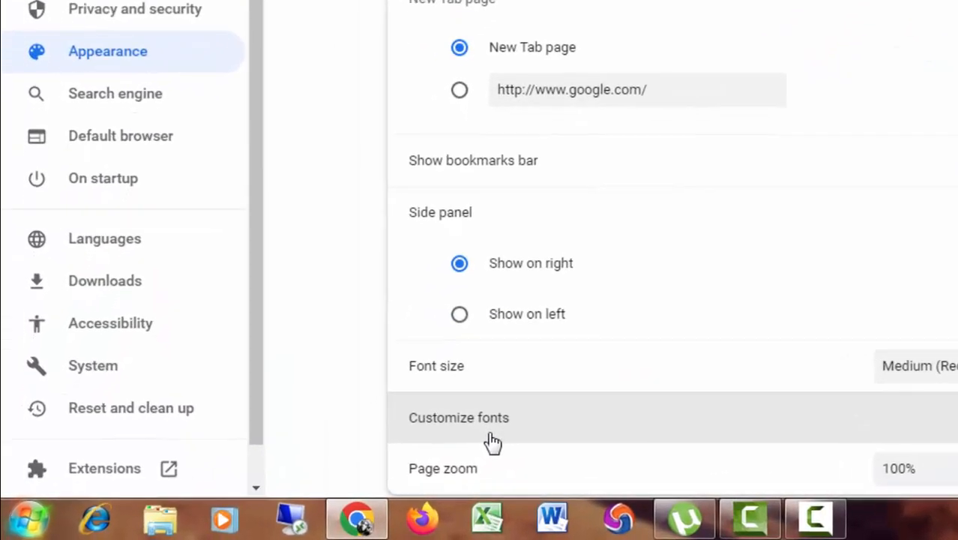
pyautogui.click(619, 425)
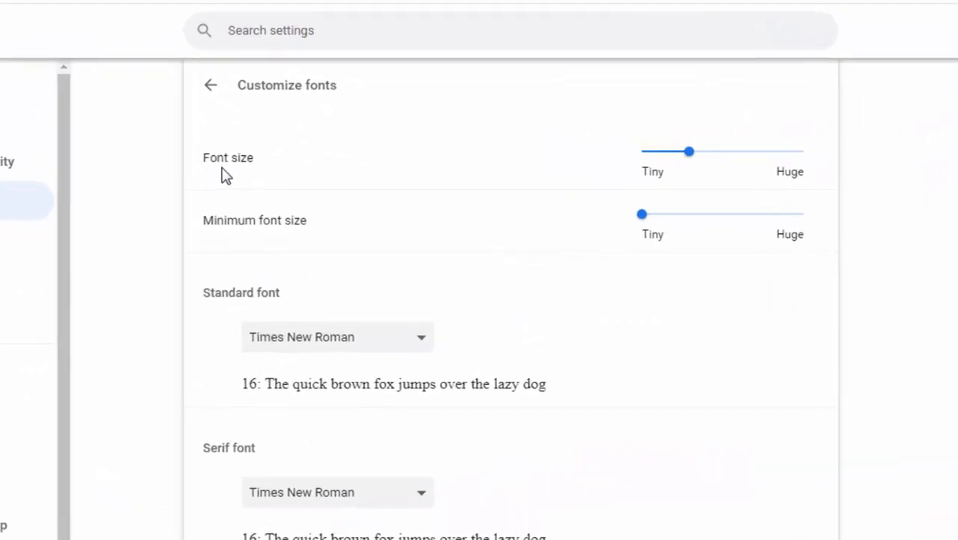
# - Set Chrome's Standard font to Siyam Rupali
pyautogui.moveTo(695, 161)
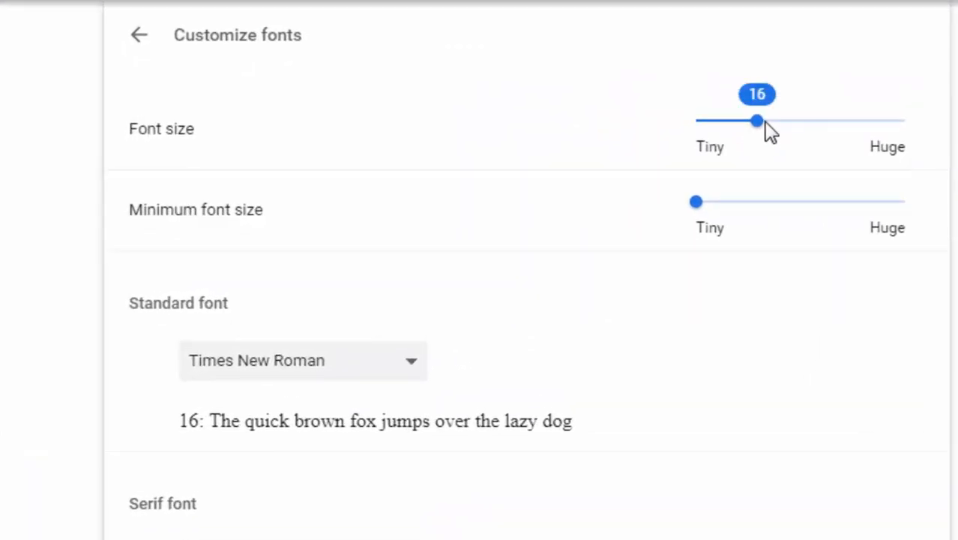
pyautogui.moveTo(717, 225)
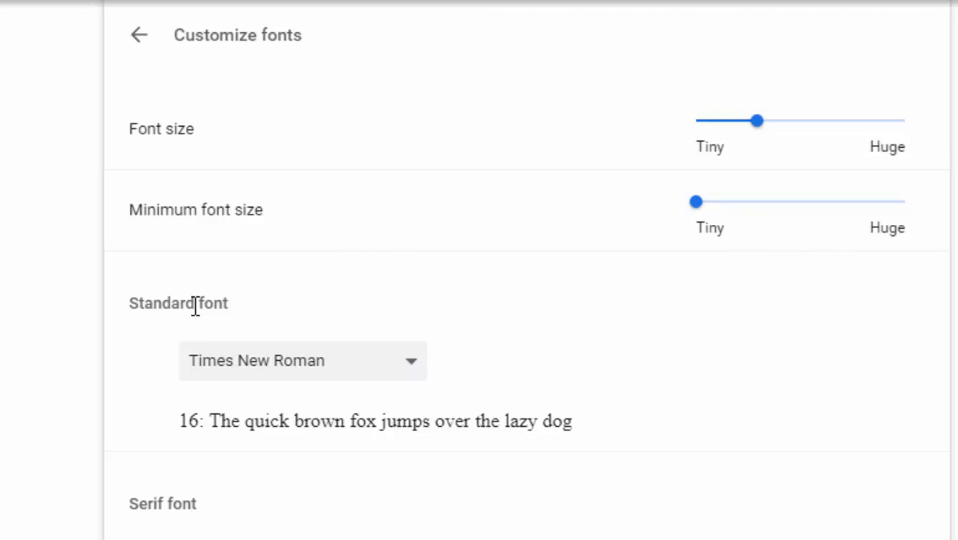
pyautogui.click(412, 366)
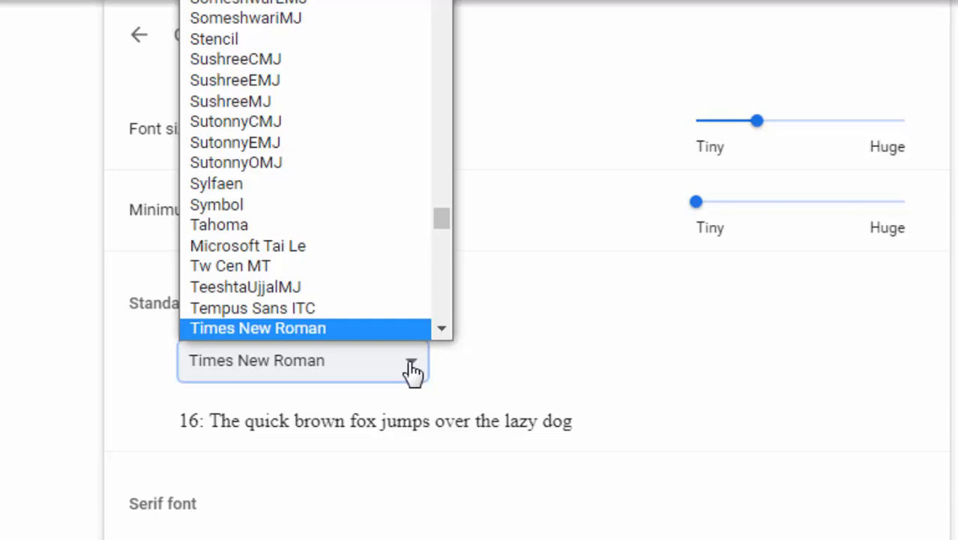
pyautogui.press('s')
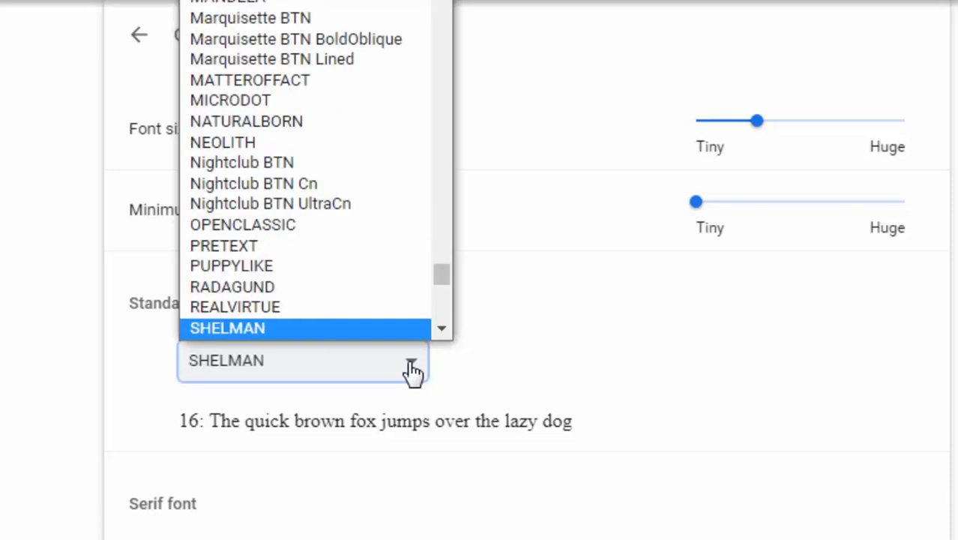
pyautogui.press('i')
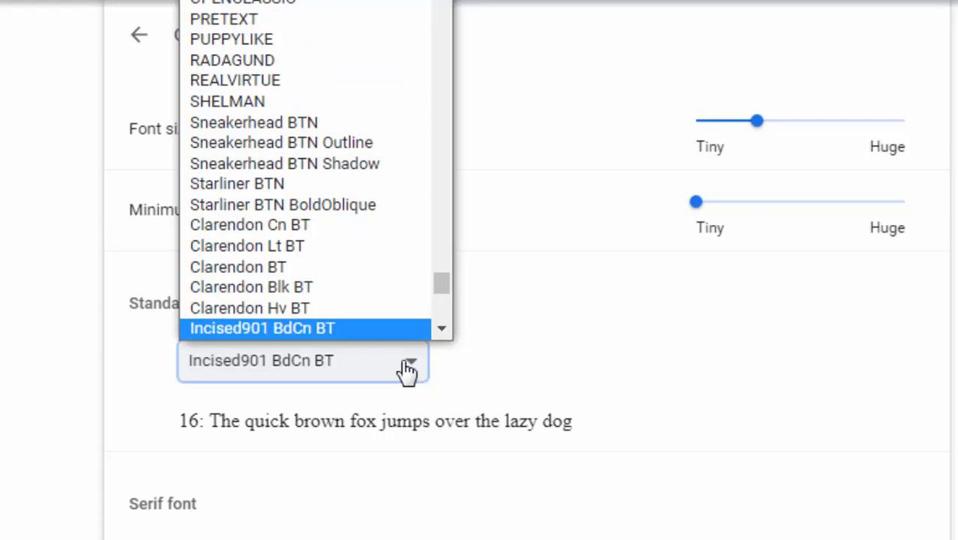
pyautogui.write('si')
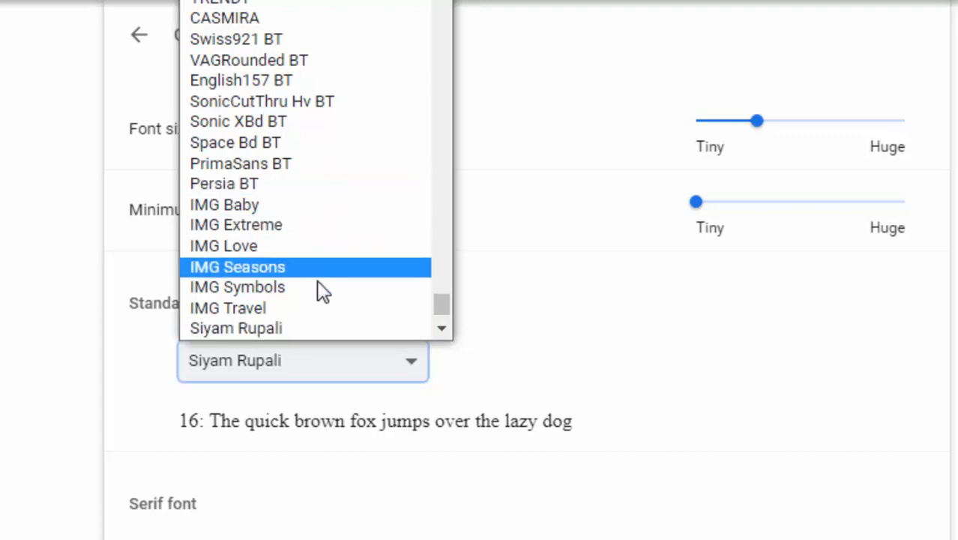
pyautogui.click(310, 327)
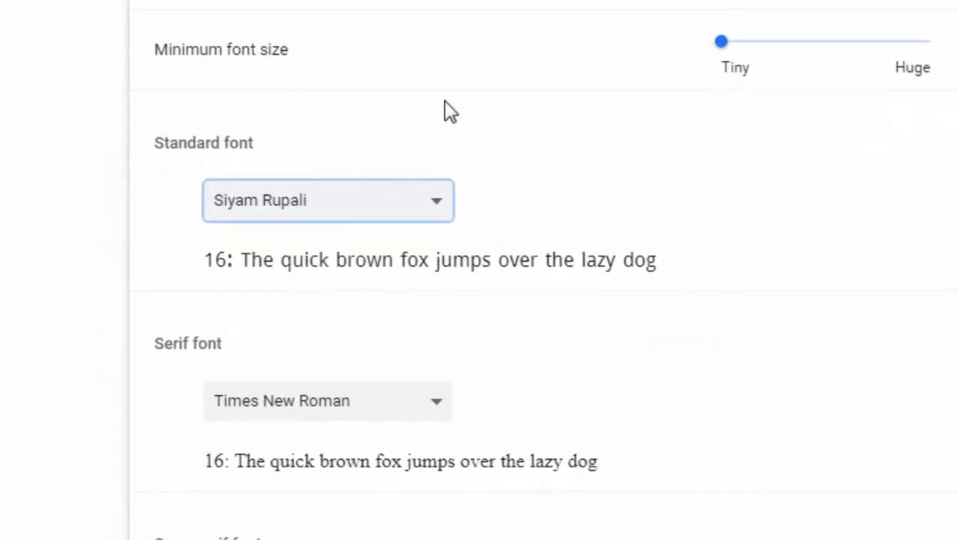
# - Set the Serif font to Siyam Rupali
pyautogui.scroll(-3, 459, 96)
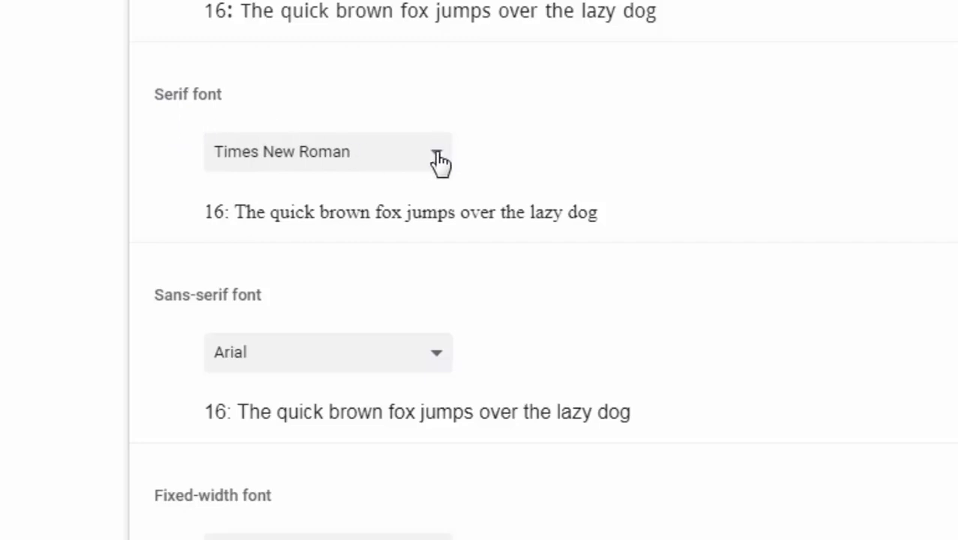
pyautogui.click(392, 165)
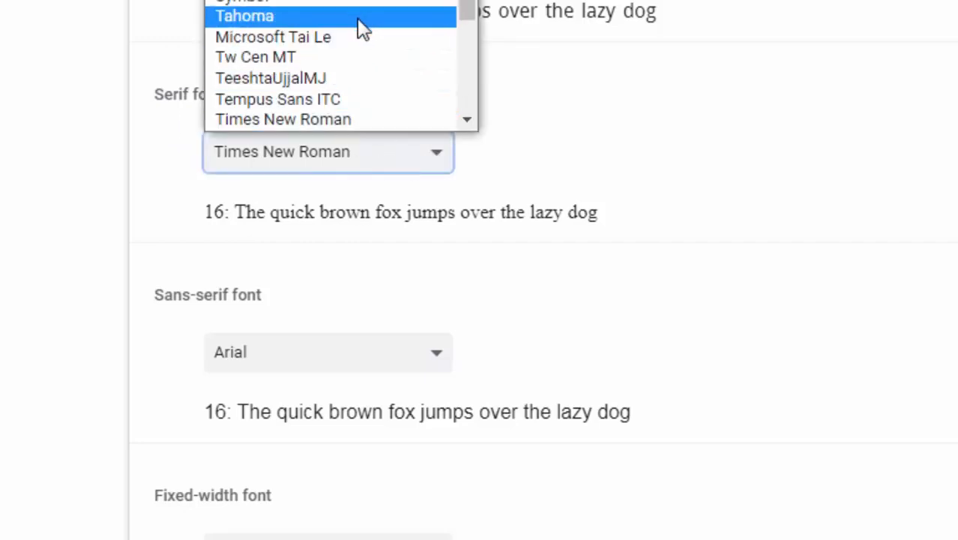
pyautogui.press('s')
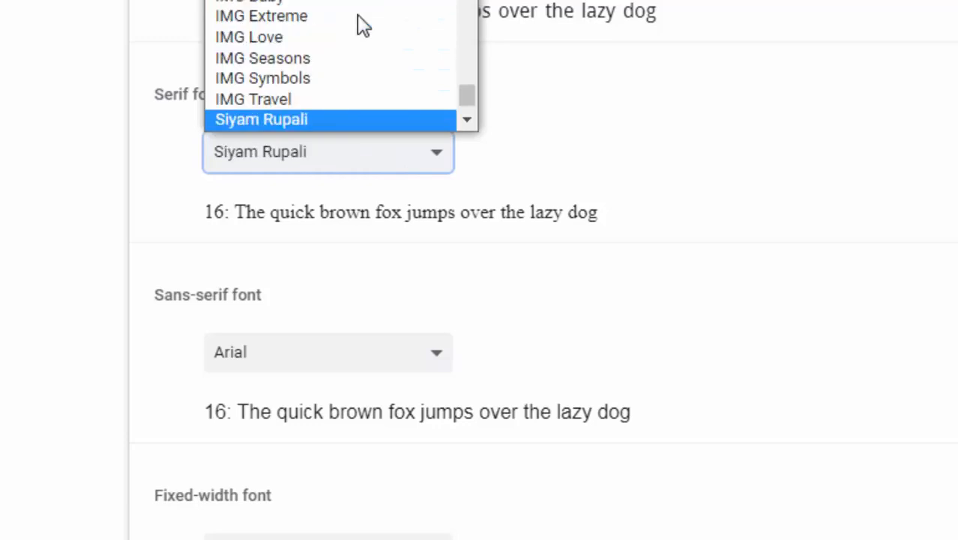
pyautogui.click(321, 123)
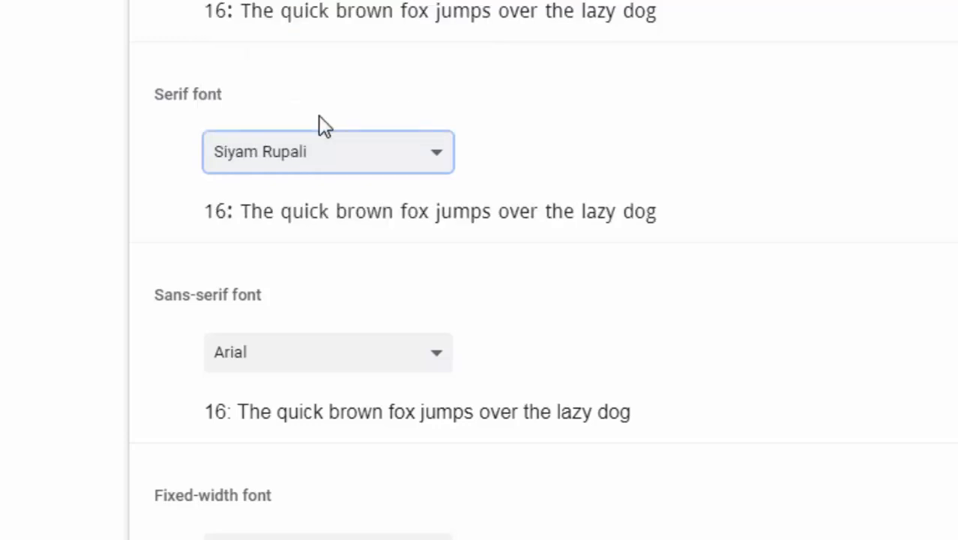
# - Set the Sans-serif font to Siyam Rupali
pyautogui.scroll(2, 326, 143)
pyautogui.scroll(-4, 331, 150)
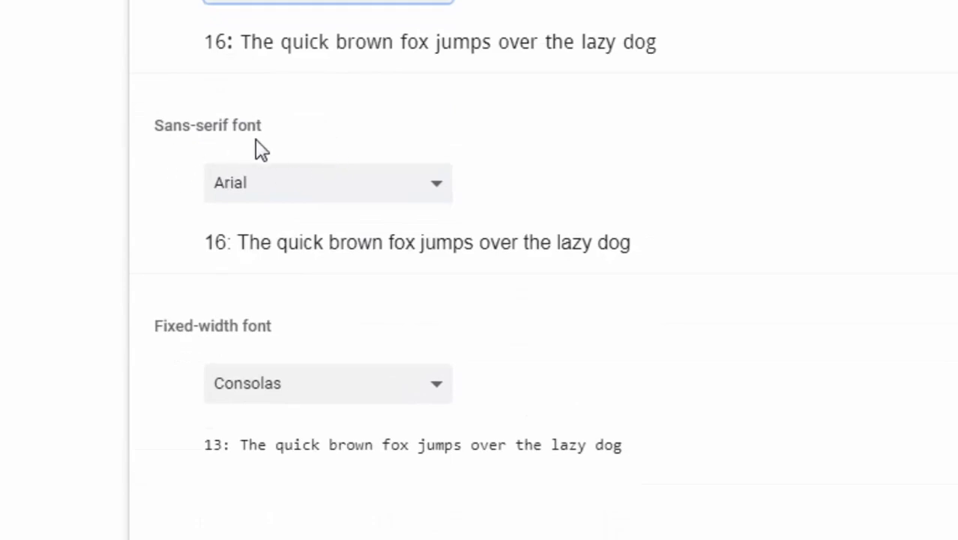
pyautogui.click(435, 185)
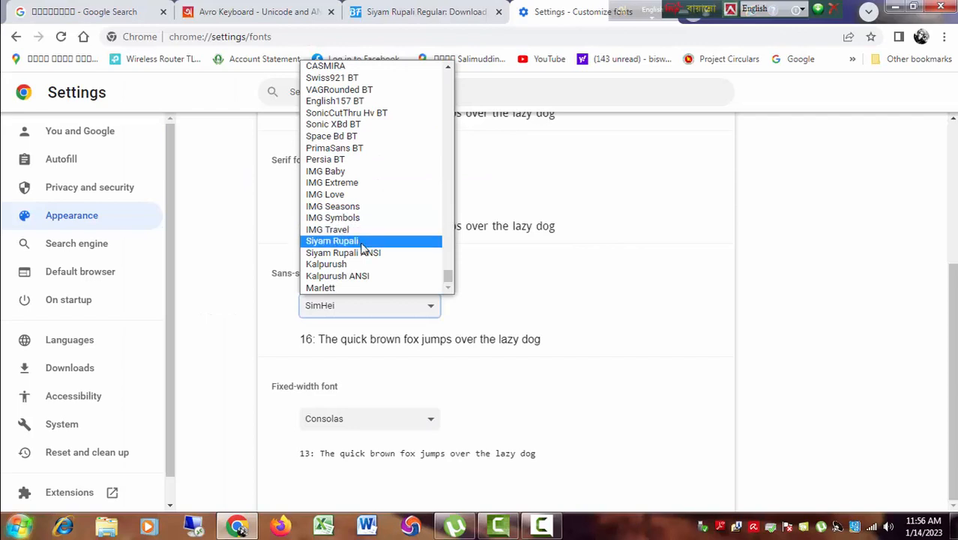
pyautogui.click(362, 248)
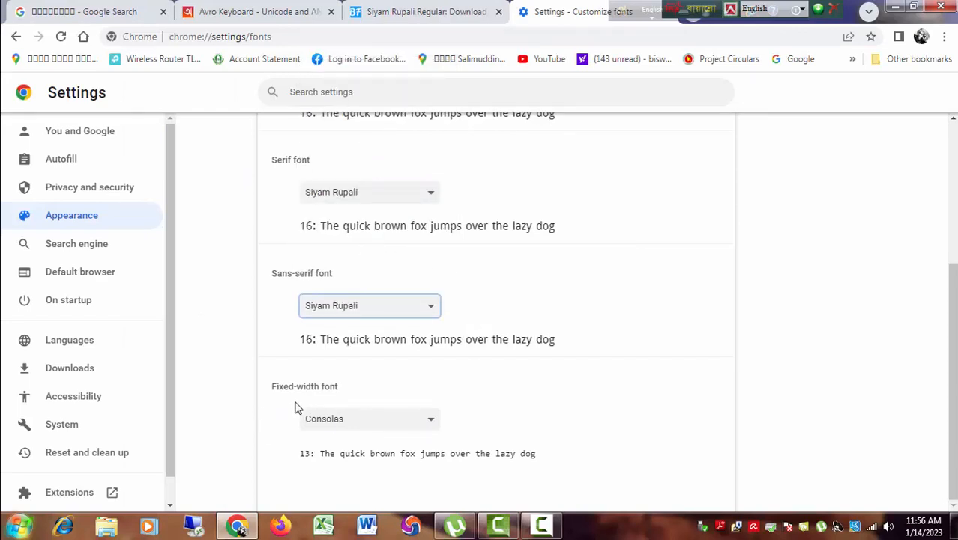
# - Find Siyam Rupali in the font choices and set it as the Fixed-width font
pyautogui.click(434, 424)
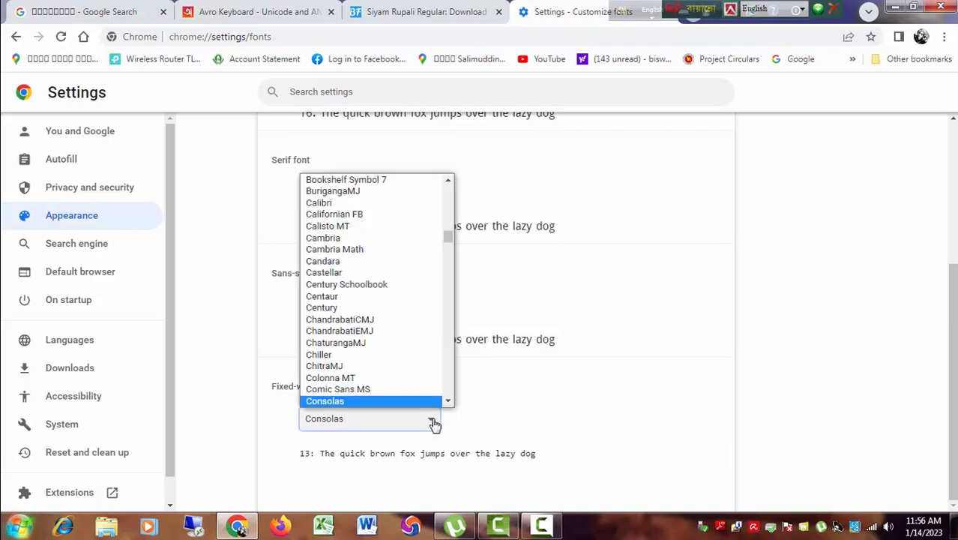
pyautogui.write('si')
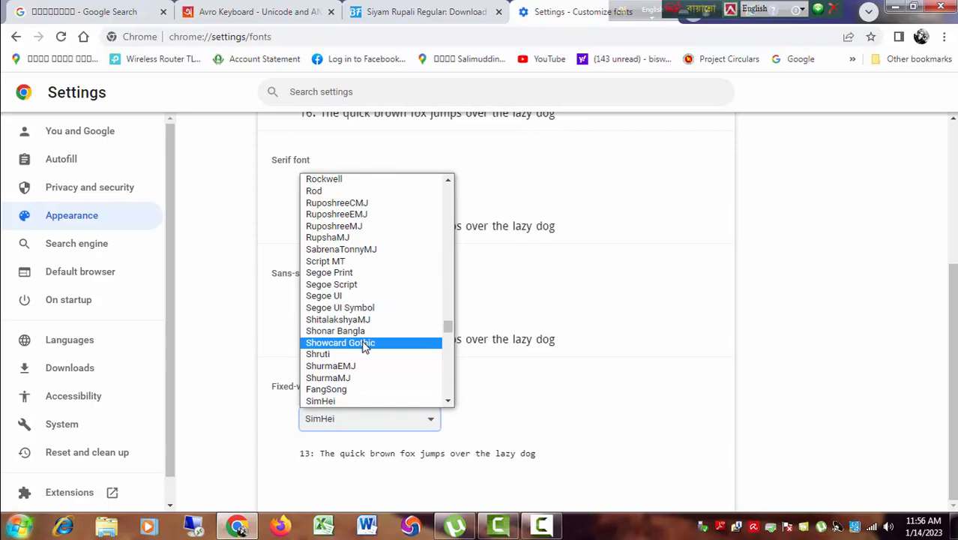
pyautogui.scroll(6, 363, 346)
pyautogui.scroll(8, 363, 346)
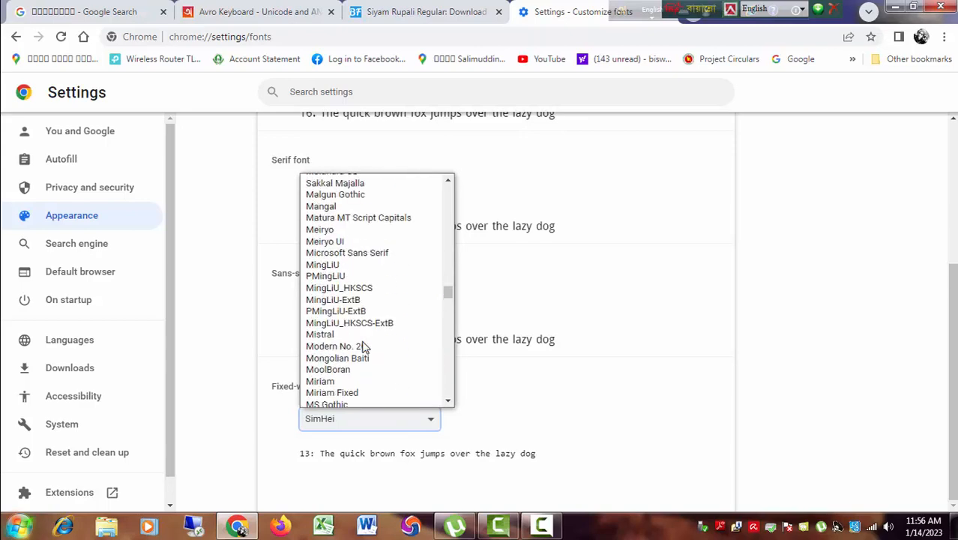
pyautogui.scroll(8, 363, 342)
pyautogui.scroll(-20, 363, 352)
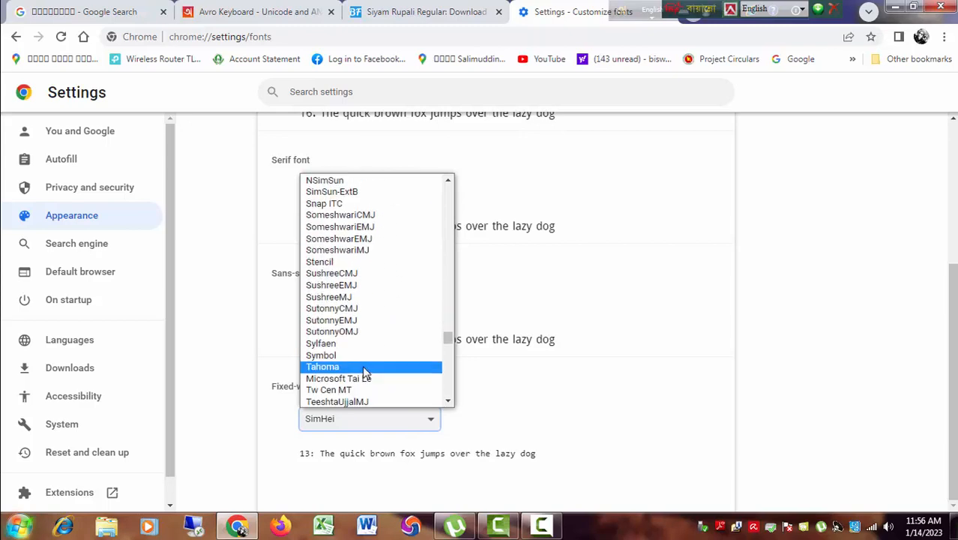
pyautogui.scroll(-10, 362, 365)
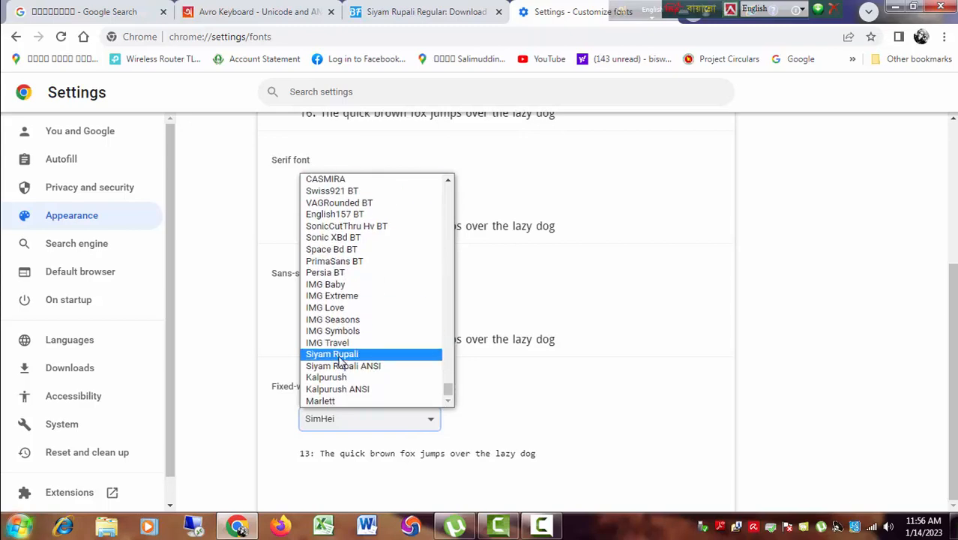
pyautogui.click(341, 354)
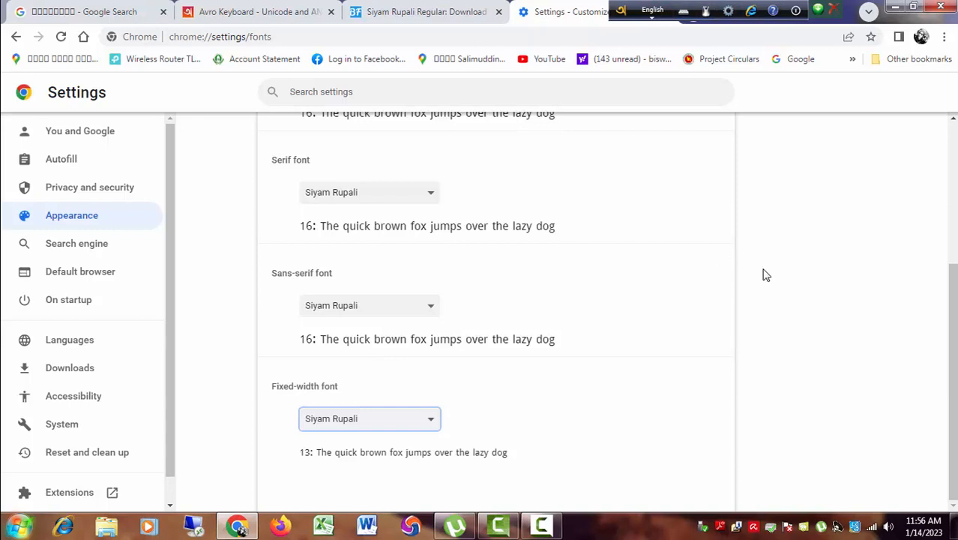
pyautogui.scroll(1, 628, 274)
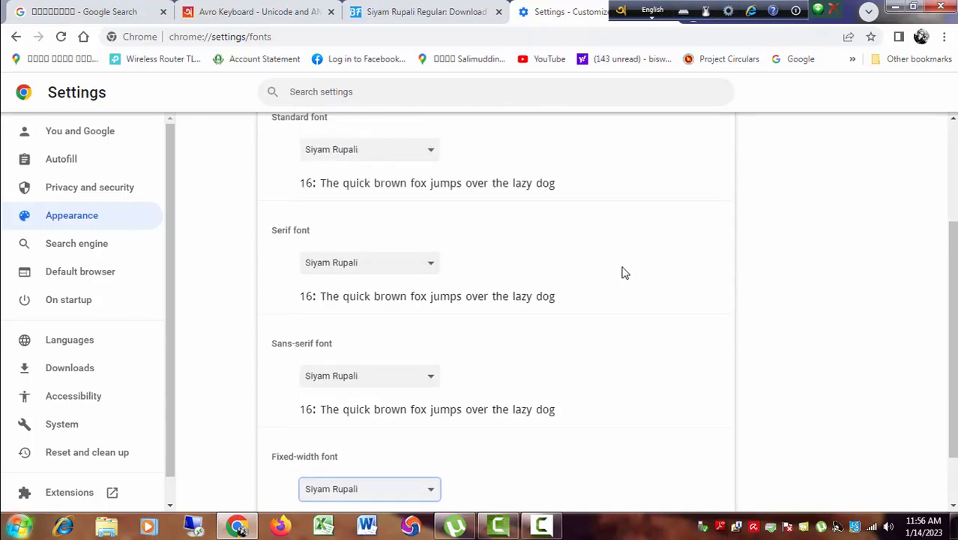
# - Move both floating keyboard toolbars clear of the Settings tab and the new-tab control
pyautogui.click(651, 11)
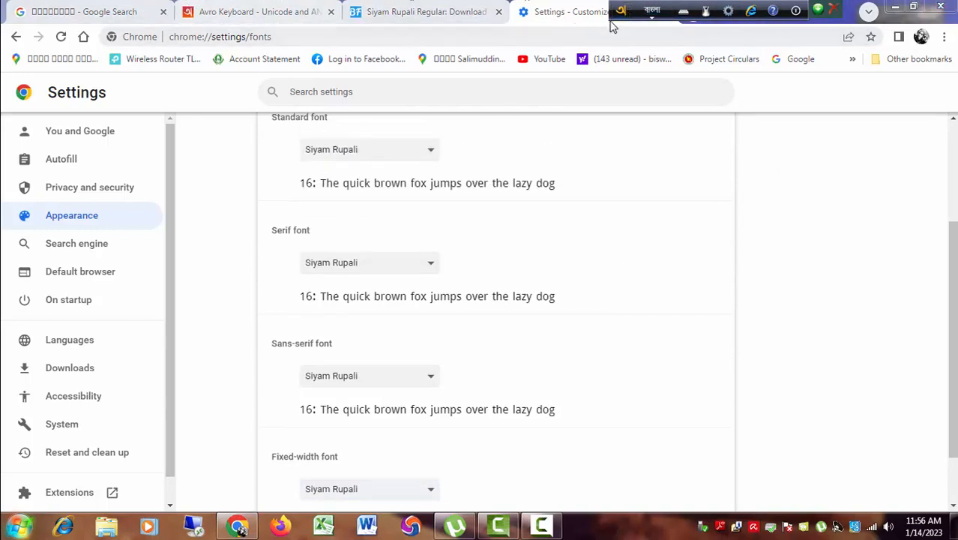
pyautogui.moveTo(622, 17); pyautogui.dragTo(171, 15)
pyautogui.moveTo(697, 10); pyautogui.dragTo(443, 11)
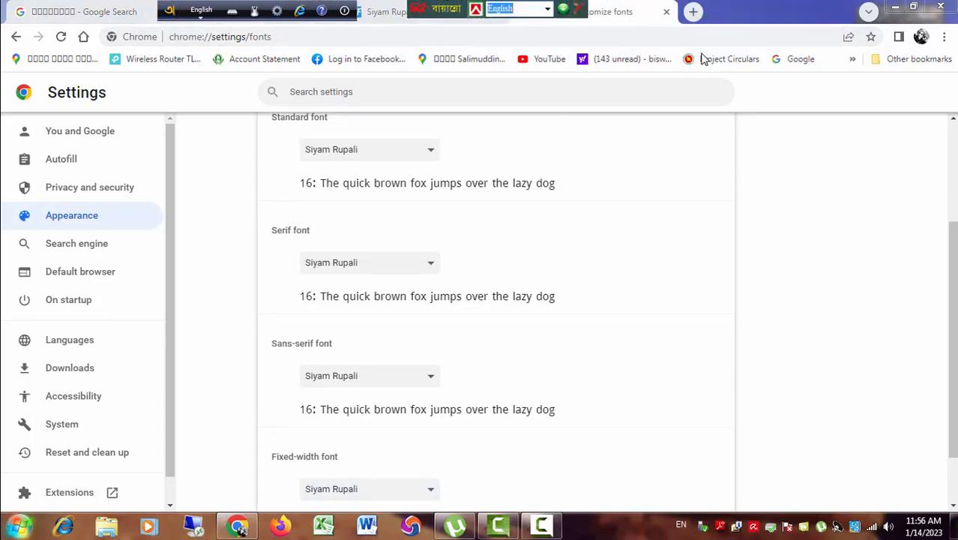
# - Open Chrome's Extensions page in a new tab and go from there to the Chrome Web Store
pyautogui.click(695, 15)
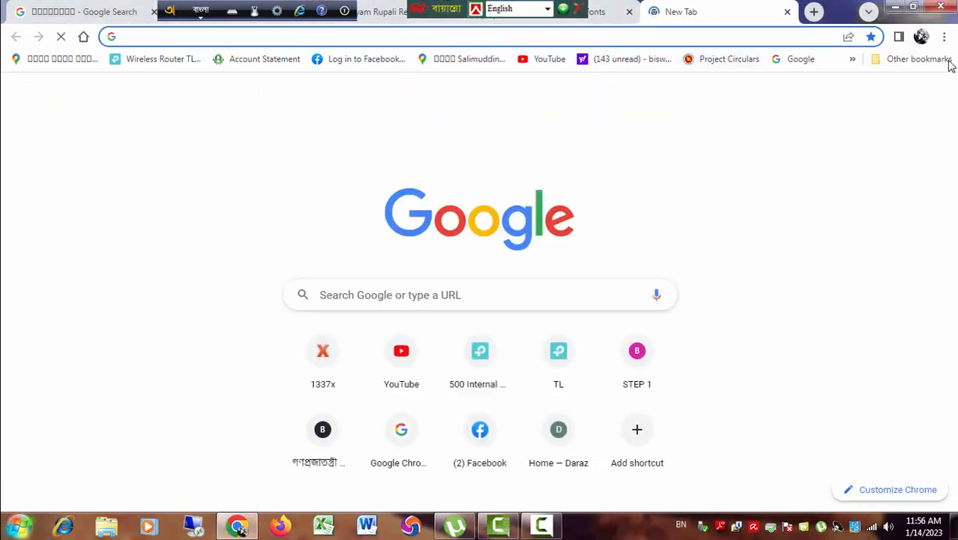
pyautogui.click(945, 39)
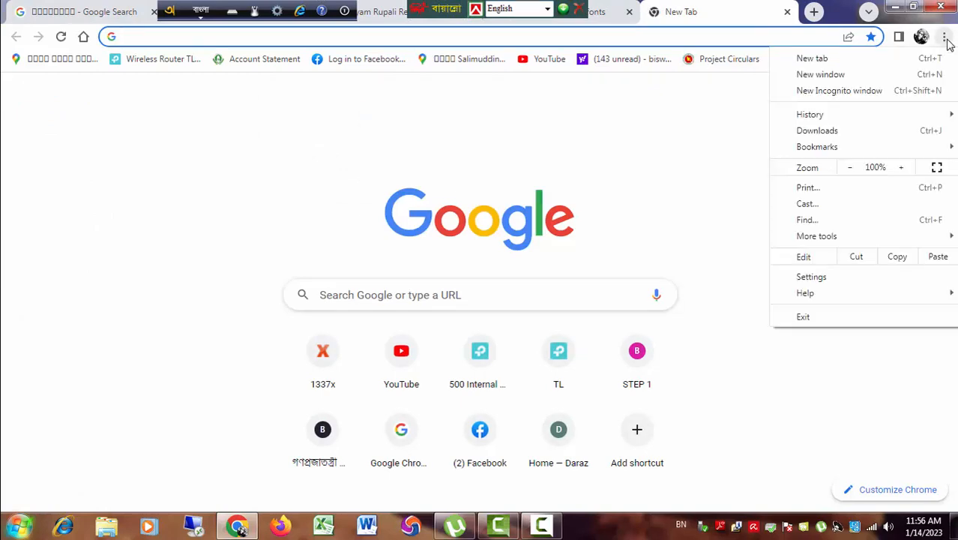
pyautogui.moveTo(831, 241)
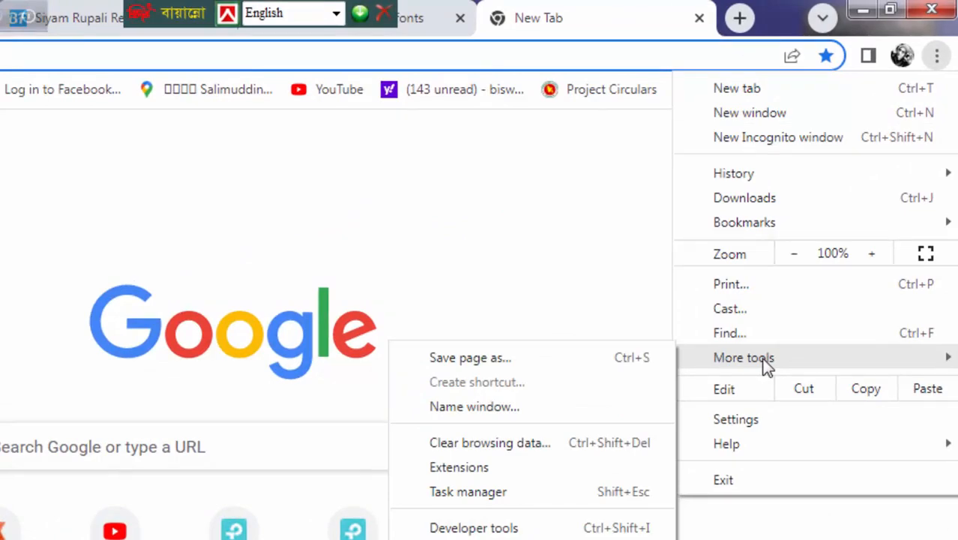
pyautogui.click(458, 467)
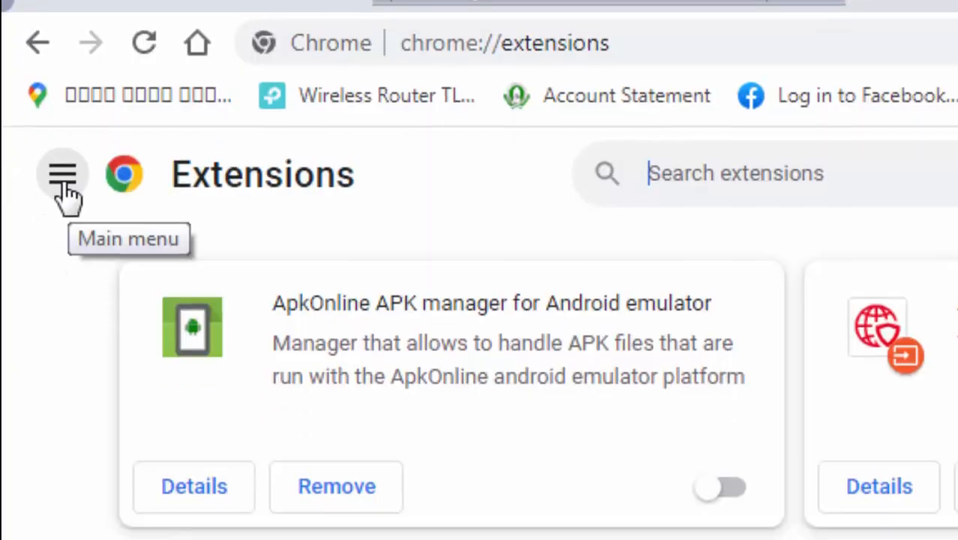
pyautogui.click(65, 221)
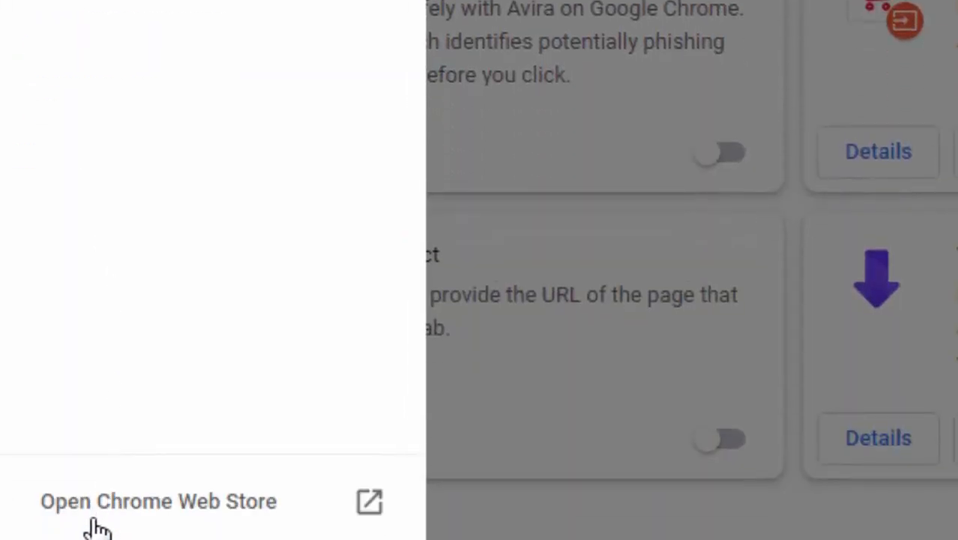
pyautogui.click(135, 515)
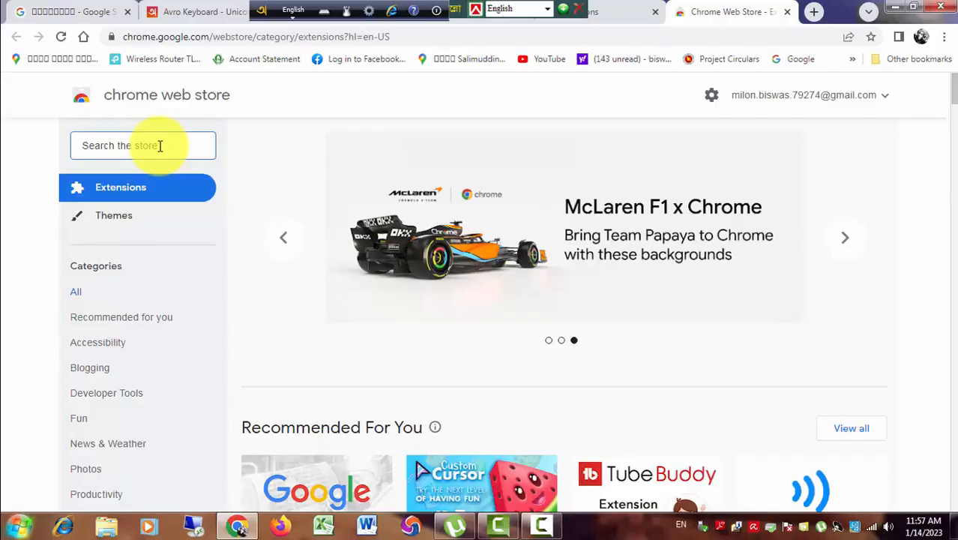
# - Search the Chrome Web Store for "font" and look through the results for a font settings extension
pyautogui.write('font')
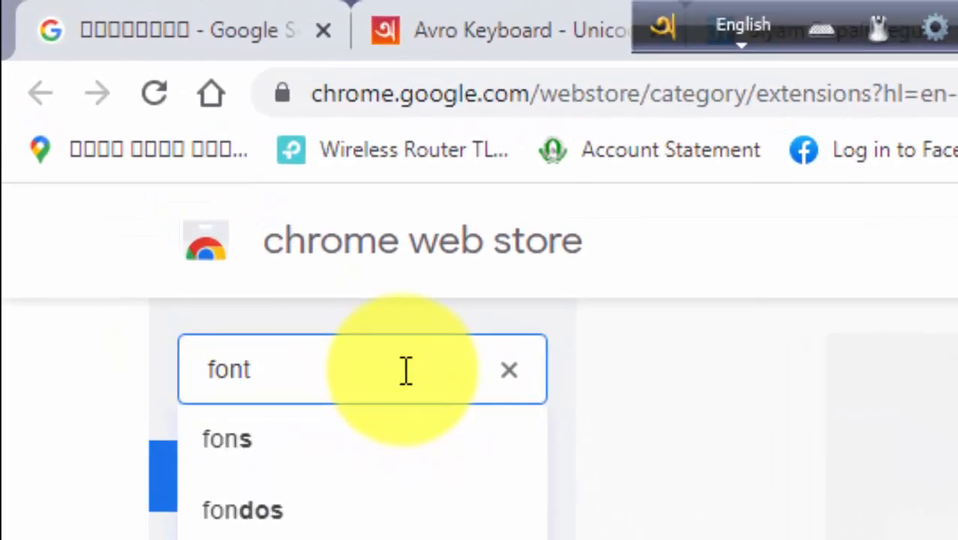
pyautogui.press('Return')
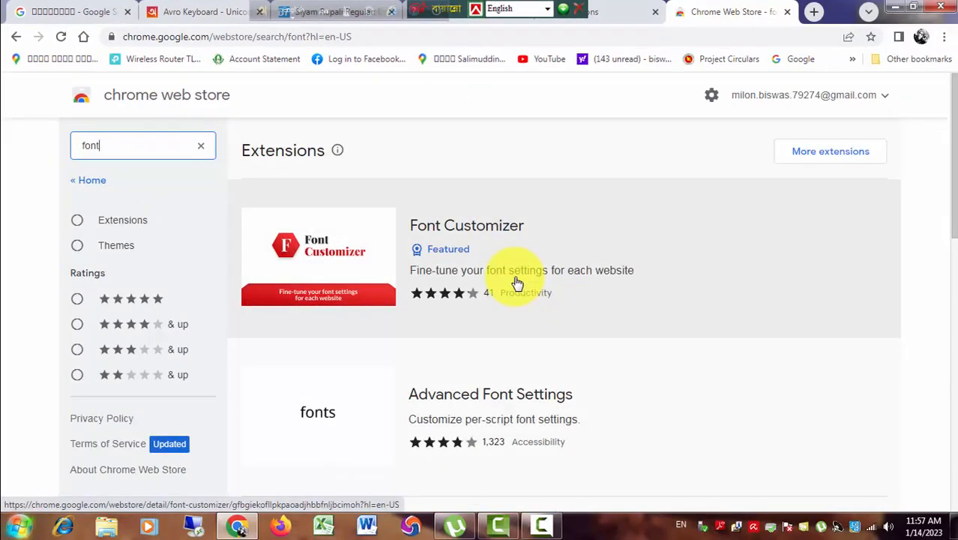
pyautogui.scroll(-7, 516, 282)
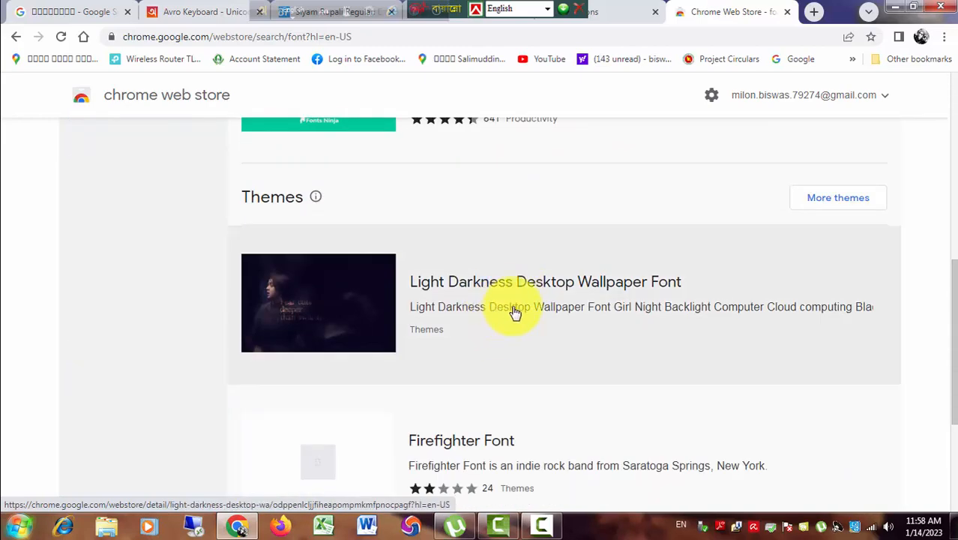
pyautogui.scroll(2, 594, 343)
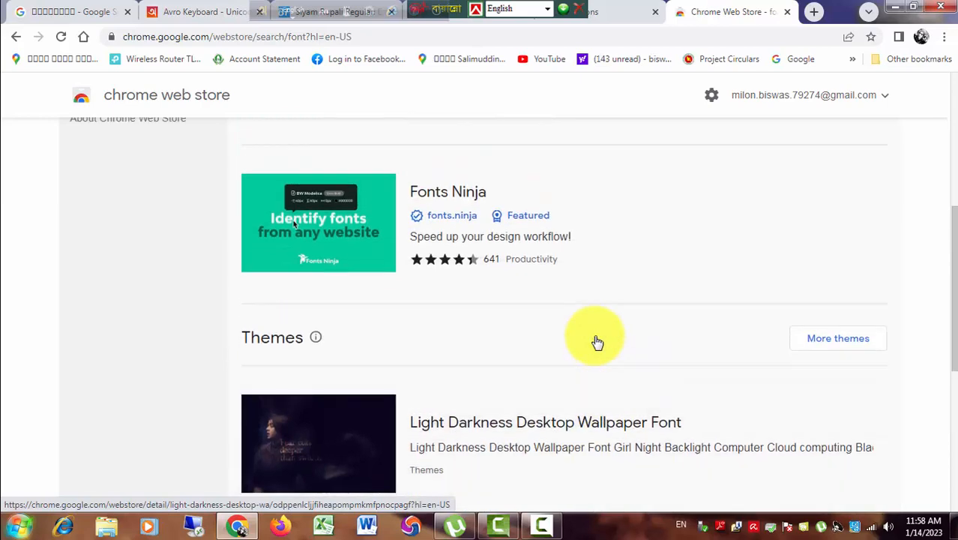
pyautogui.scroll(5, 582, 325)
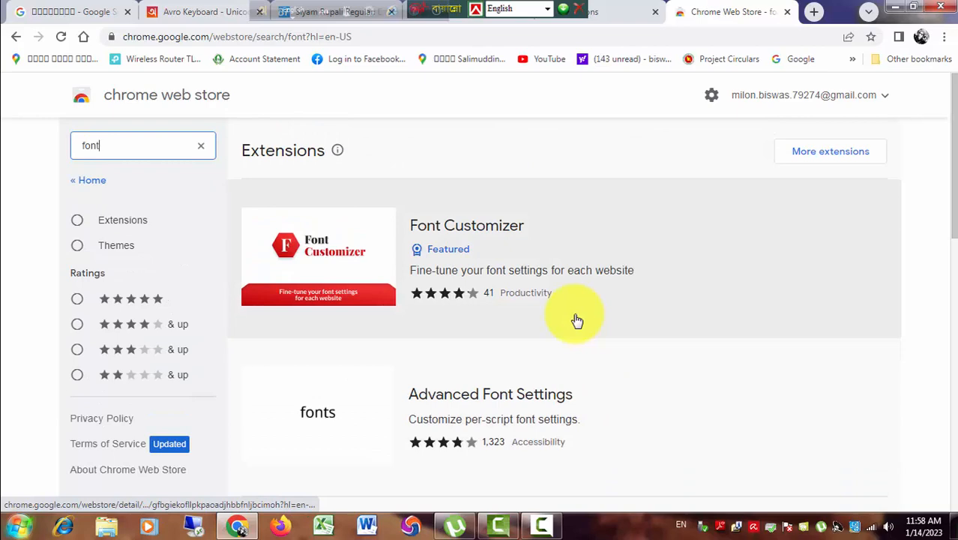
pyautogui.scroll(-2, 575, 320)
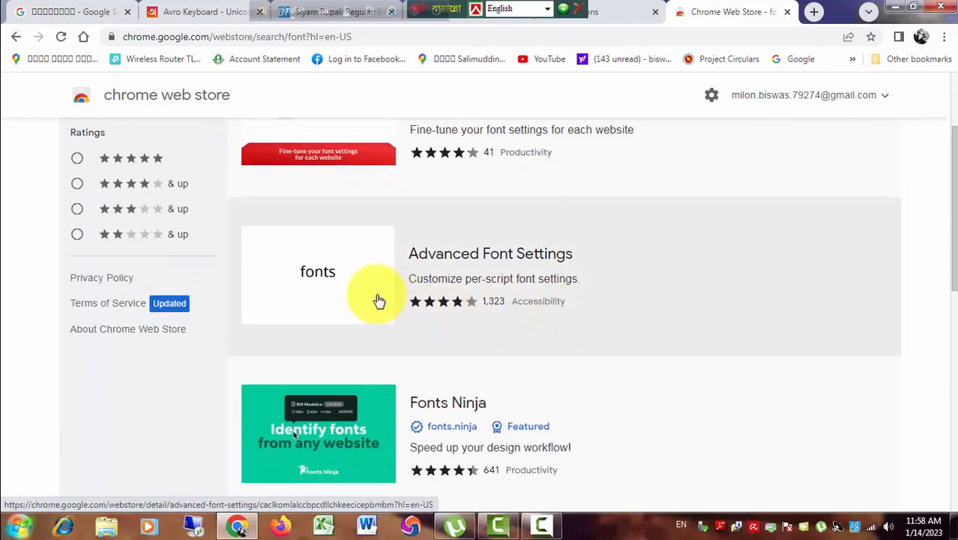
# - Open the Advanced Font Settings listing, add the extension to Chrome, and dismiss the installation notice
pyautogui.click(474, 270)
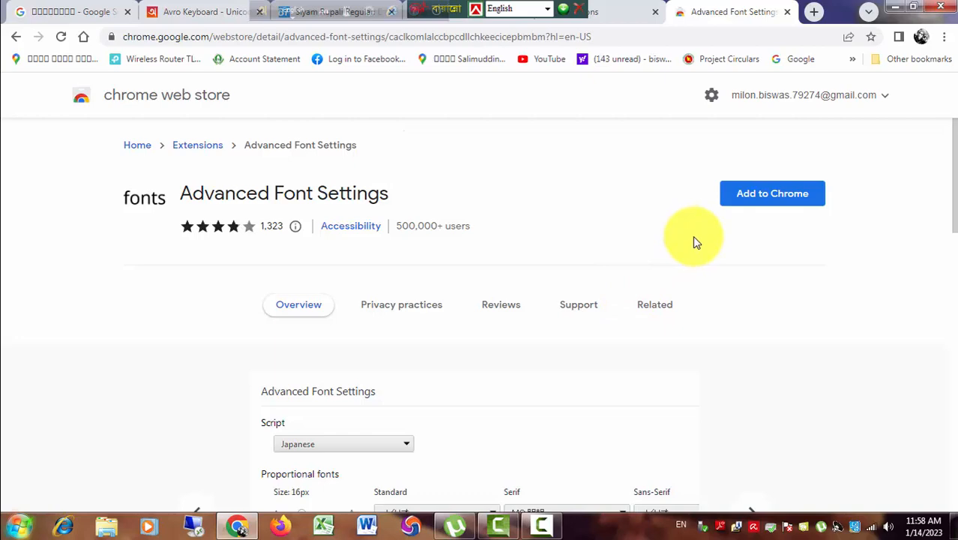
pyautogui.scroll(-2, 590, 274)
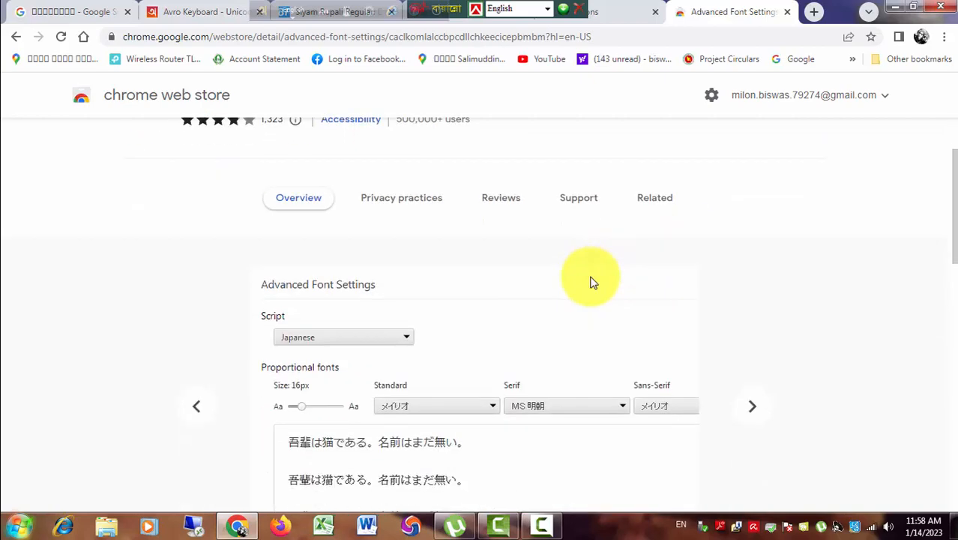
pyautogui.scroll(2, 590, 278)
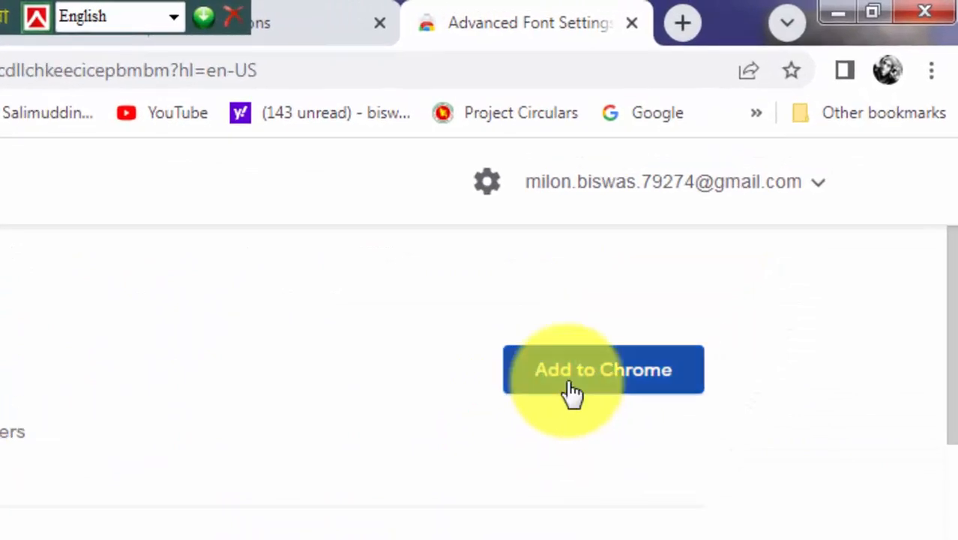
pyautogui.click(699, 256)
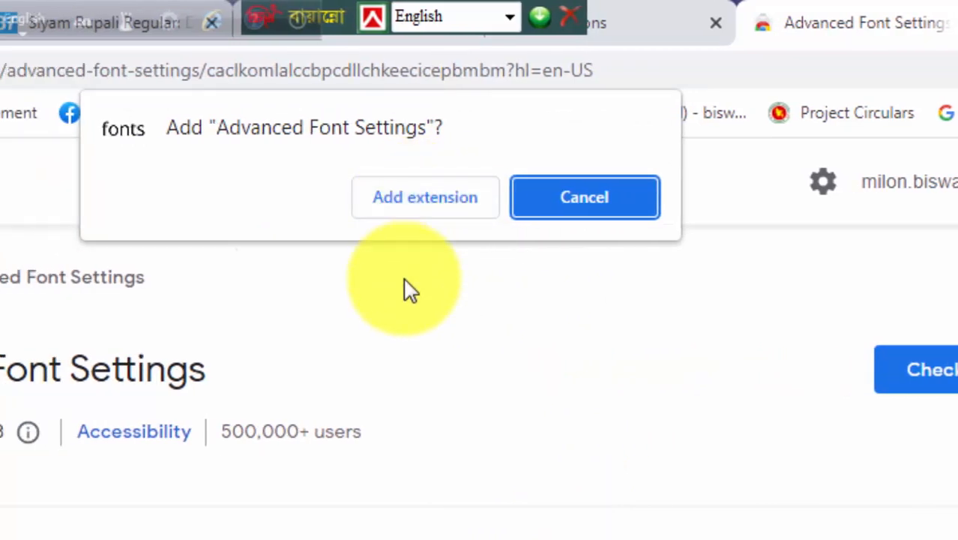
pyautogui.click(400, 203)
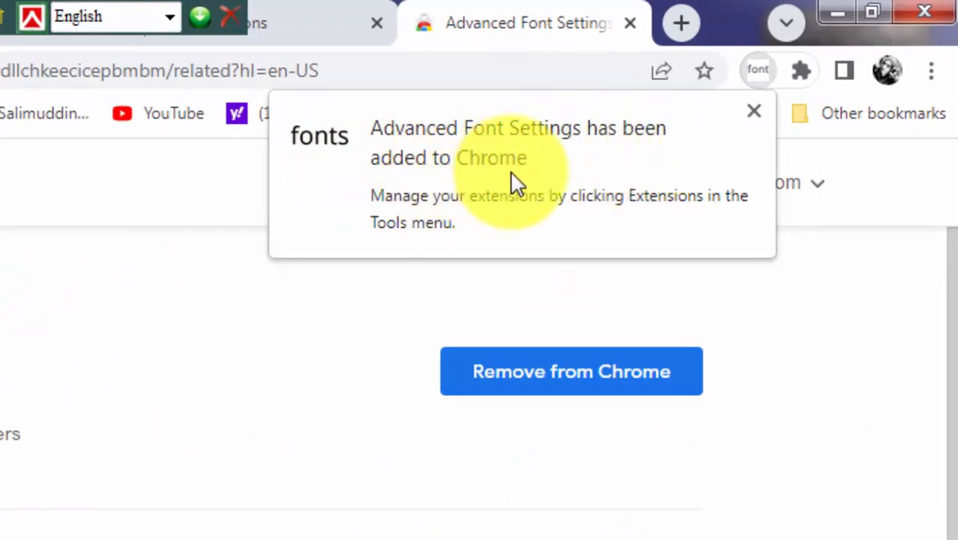
pyautogui.click(753, 113)
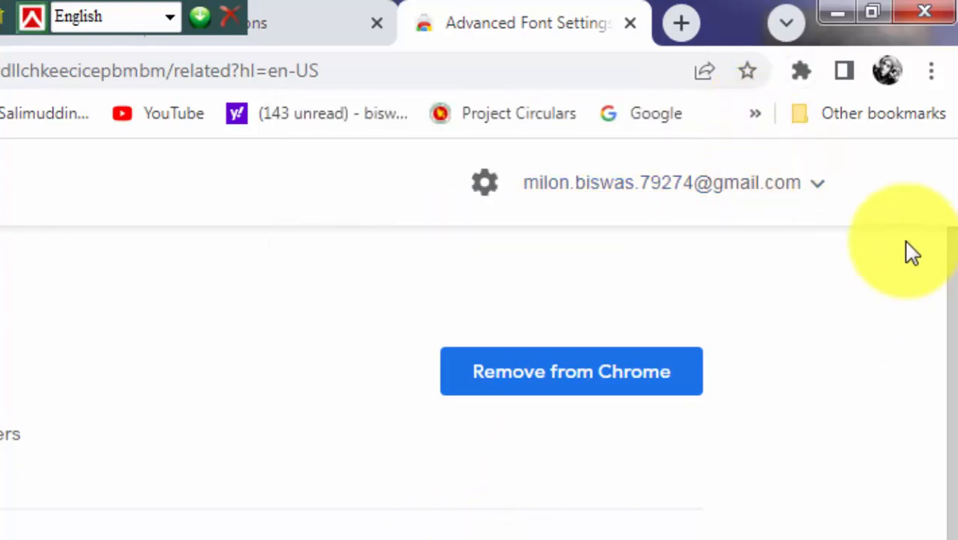
# - Open the options page of the Advanced Font Settings extension and set the script to Bengali
pyautogui.click(802, 73)
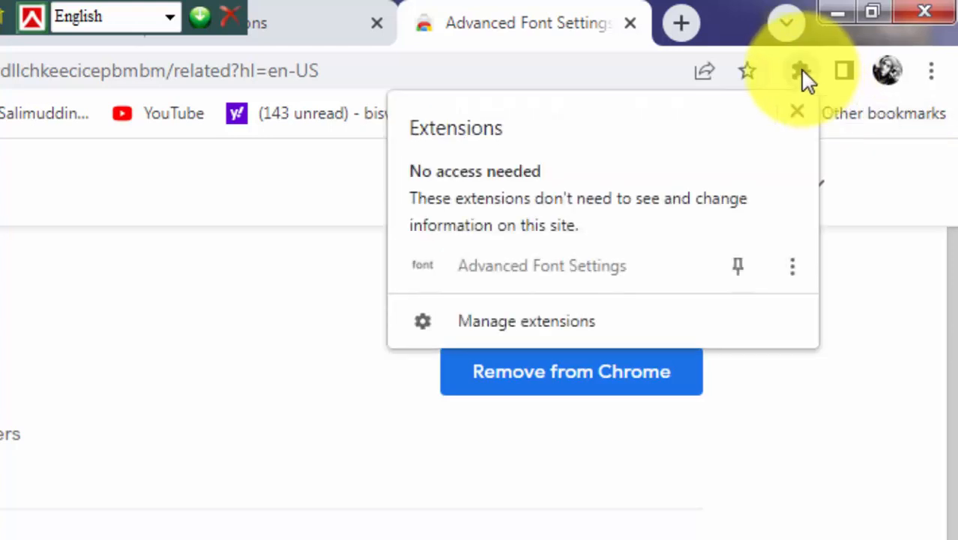
pyautogui.click(797, 276)
pyautogui.click(802, 364)
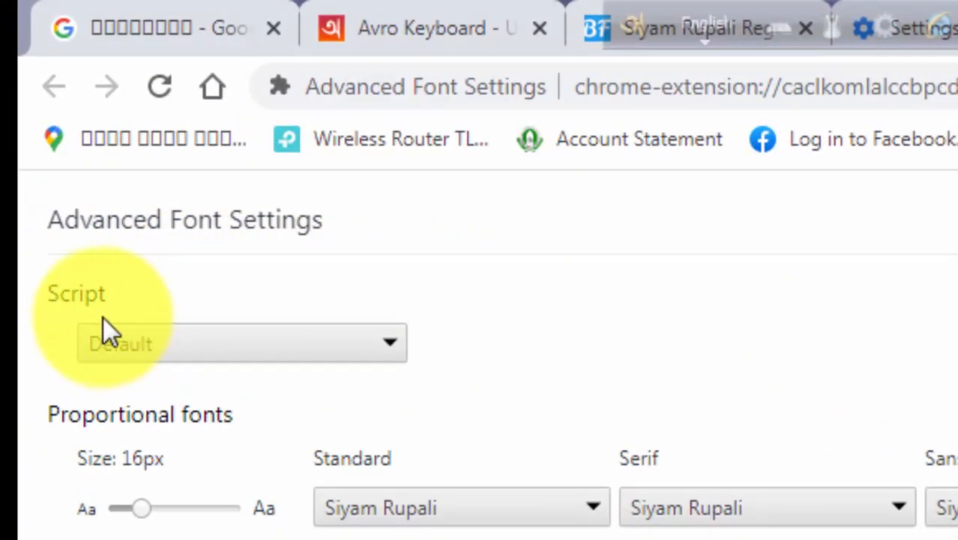
pyautogui.click(385, 344)
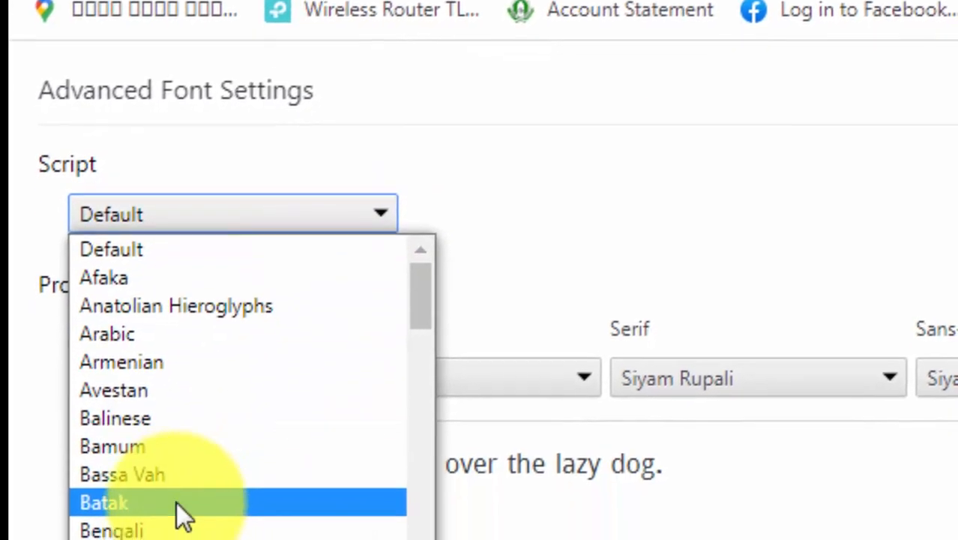
pyautogui.click(154, 416)
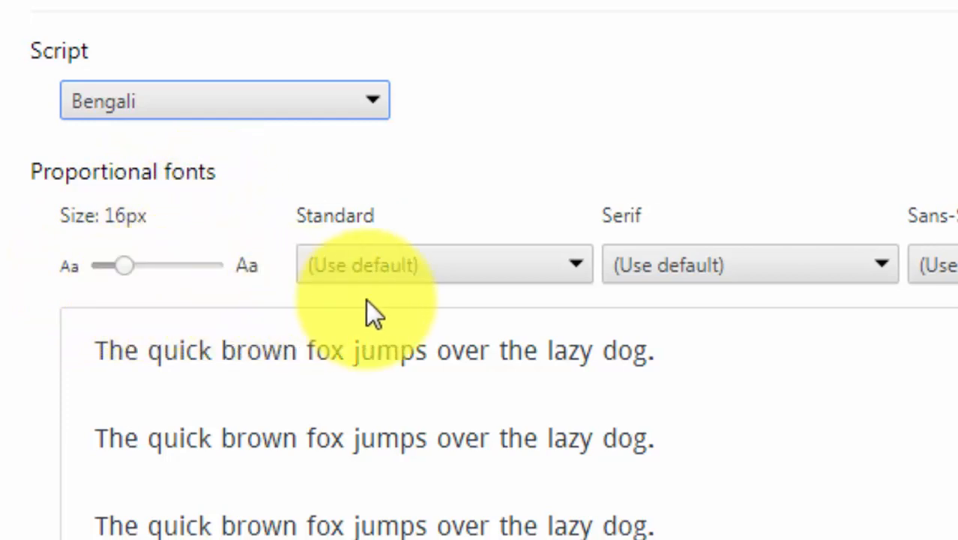
# - Set the Standard, Serif and Sans-Serif proportional fonts for the Bengali script to Siyam Rupali
pyautogui.click(580, 269)
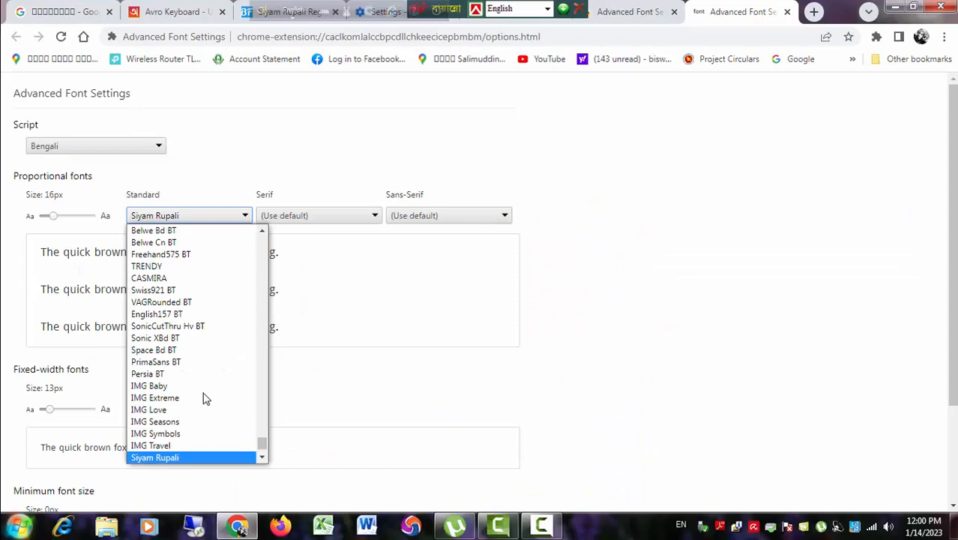
pyautogui.click(203, 456)
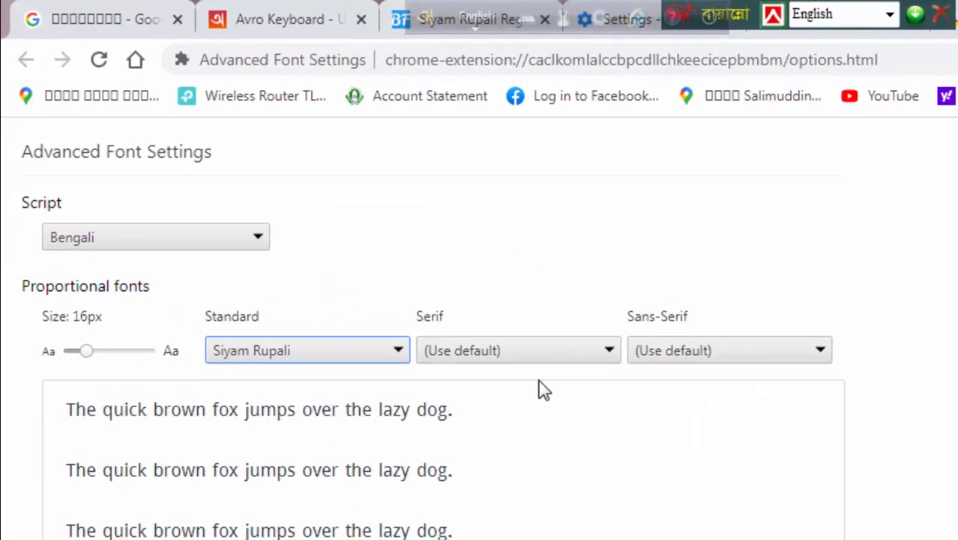
pyautogui.click(610, 350)
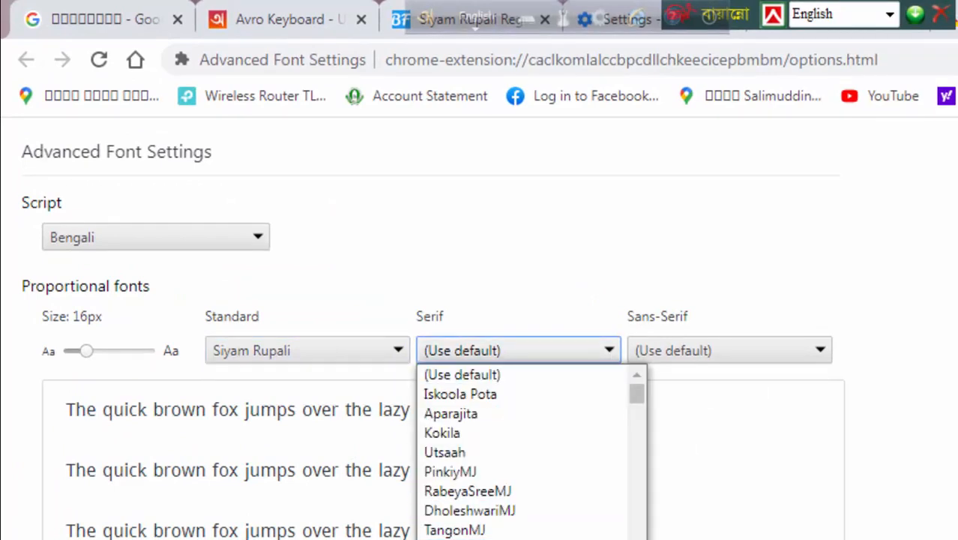
pyautogui.write('siy')
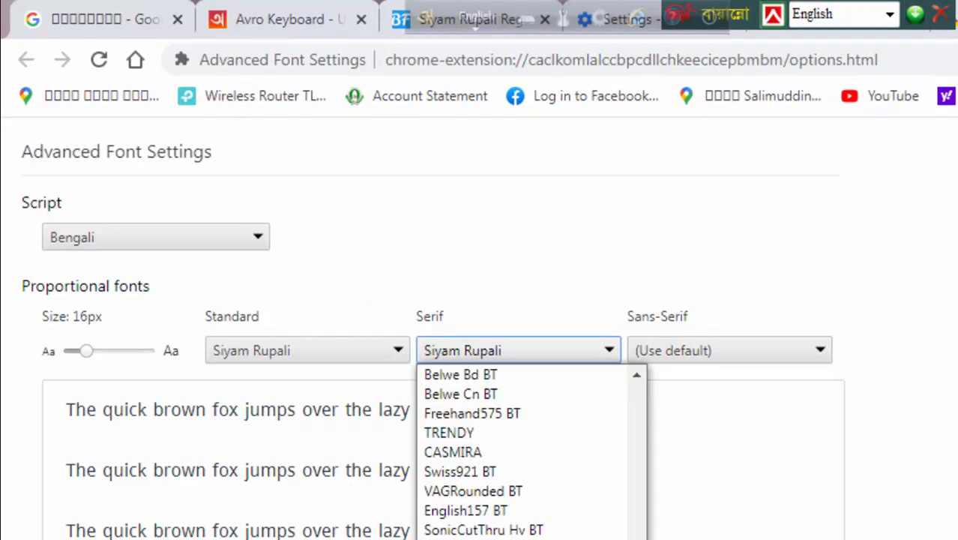
pyautogui.press('Return')
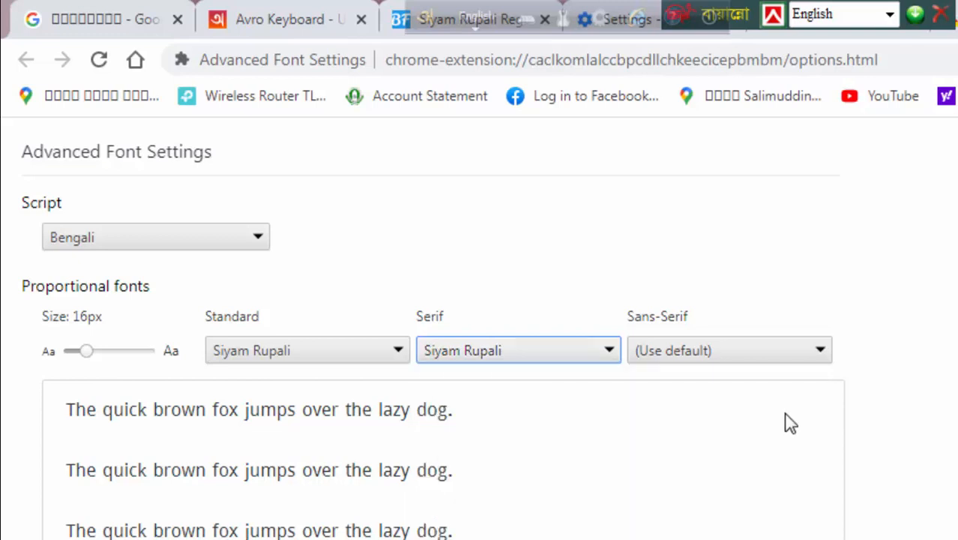
pyautogui.click(822, 351)
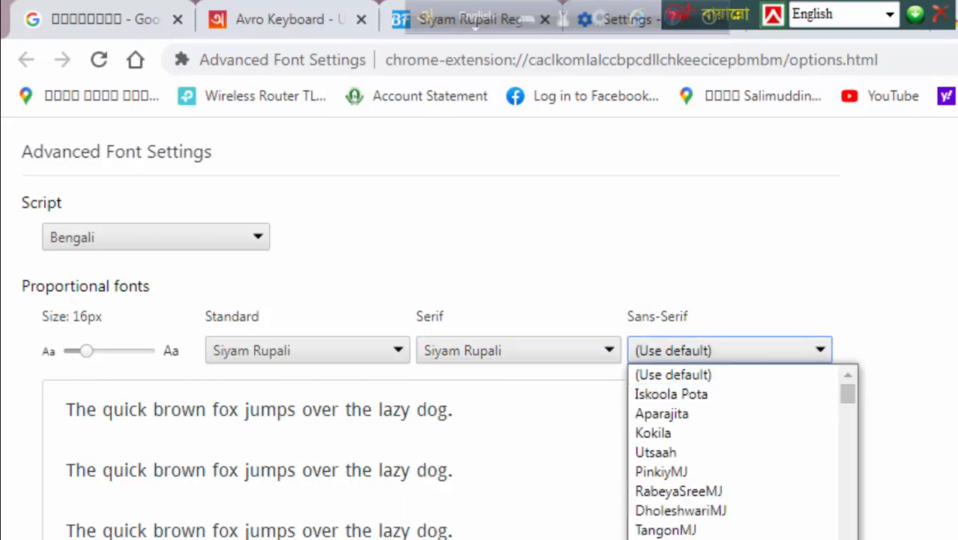
pyautogui.write('siy')
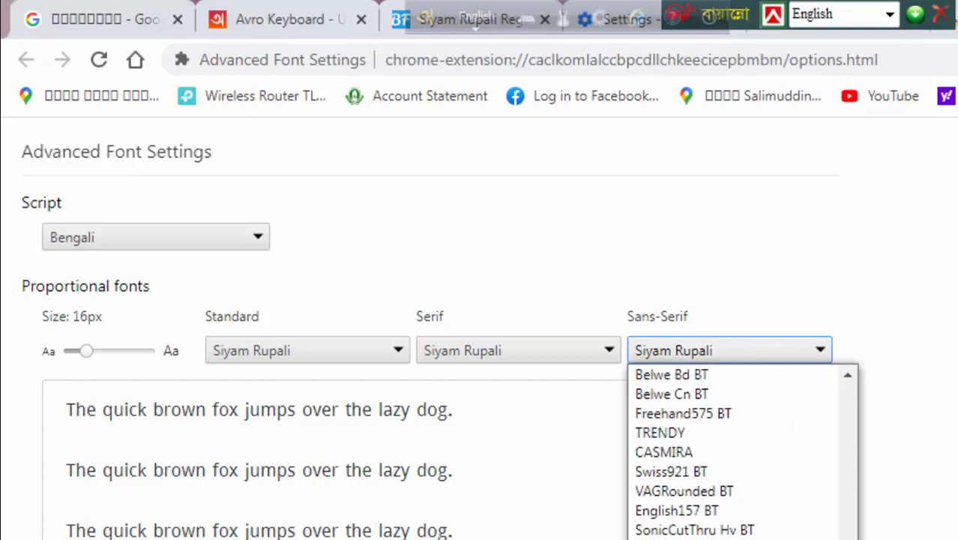
pyautogui.press('Return')
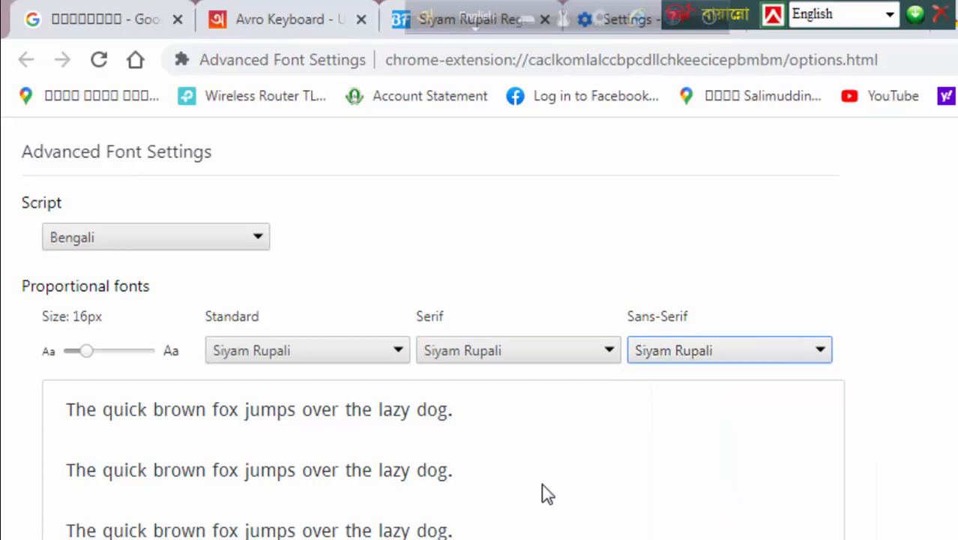
# - Set the Fixed font under Fixed-width fonts to Siyam Rupali and apply the settings
pyautogui.scroll(-2, 543, 495)
pyautogui.scroll(-1, 544, 493)
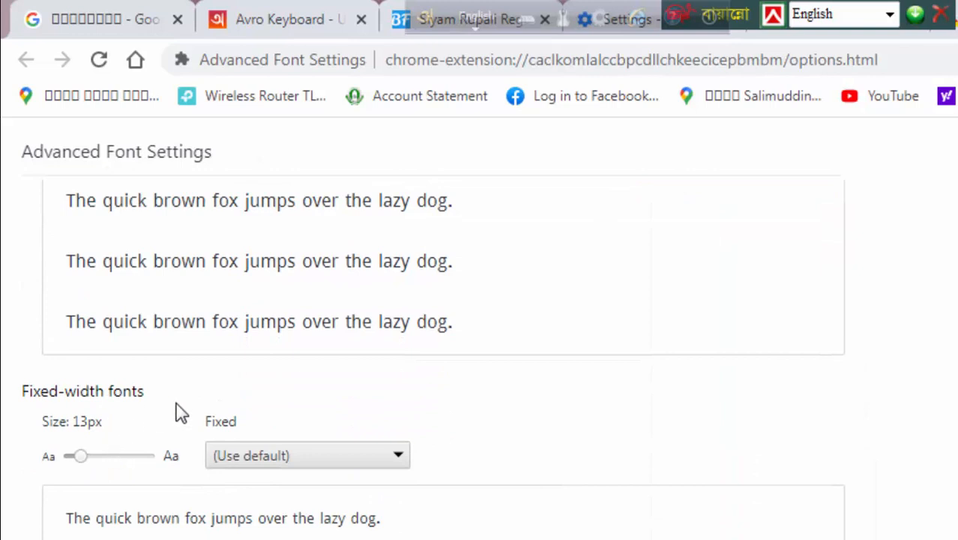
pyautogui.click(400, 458)
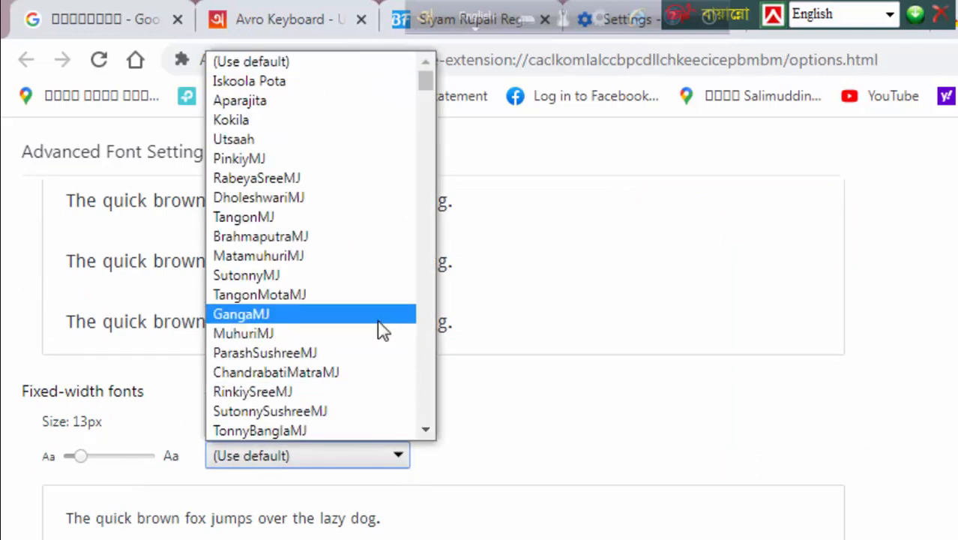
pyautogui.write('siy')
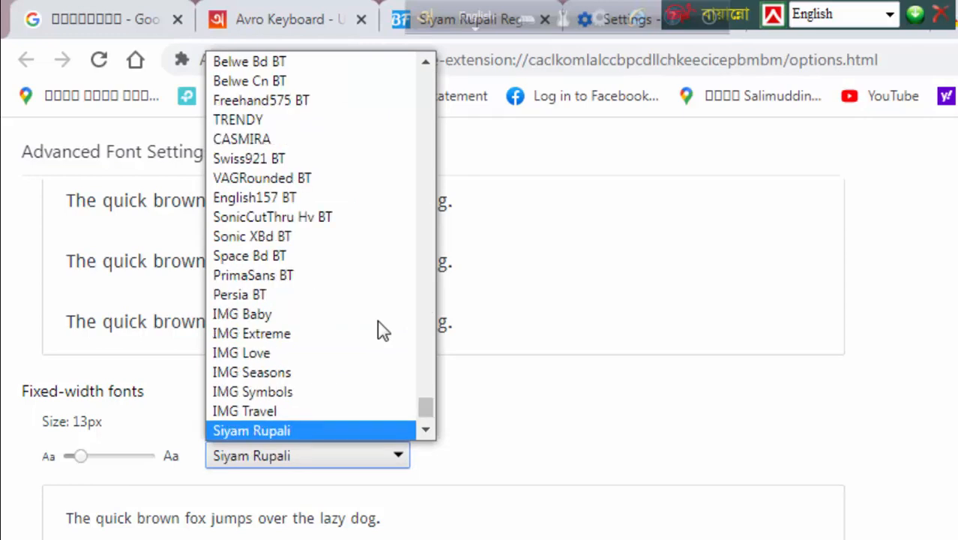
pyautogui.click(349, 430)
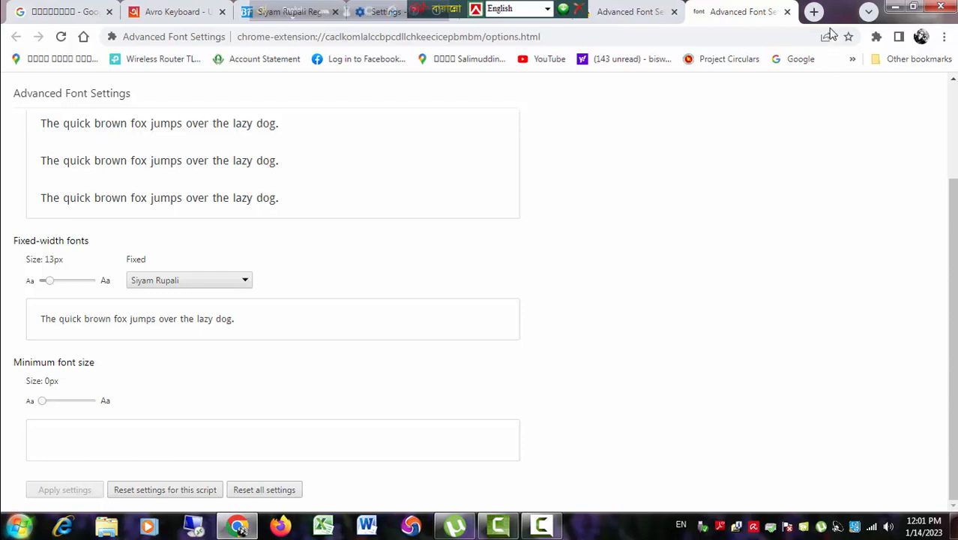
# - Open a new browser tab
pyautogui.click(813, 11)
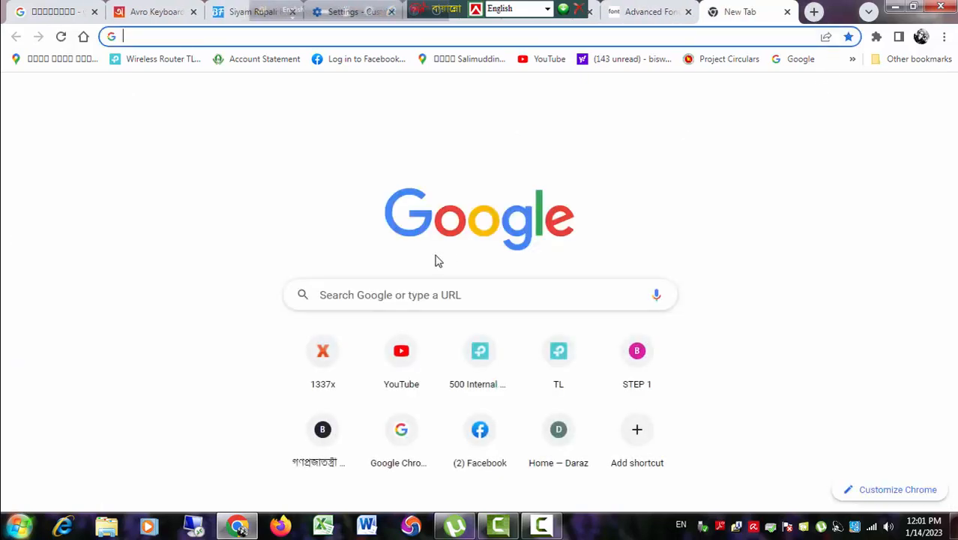